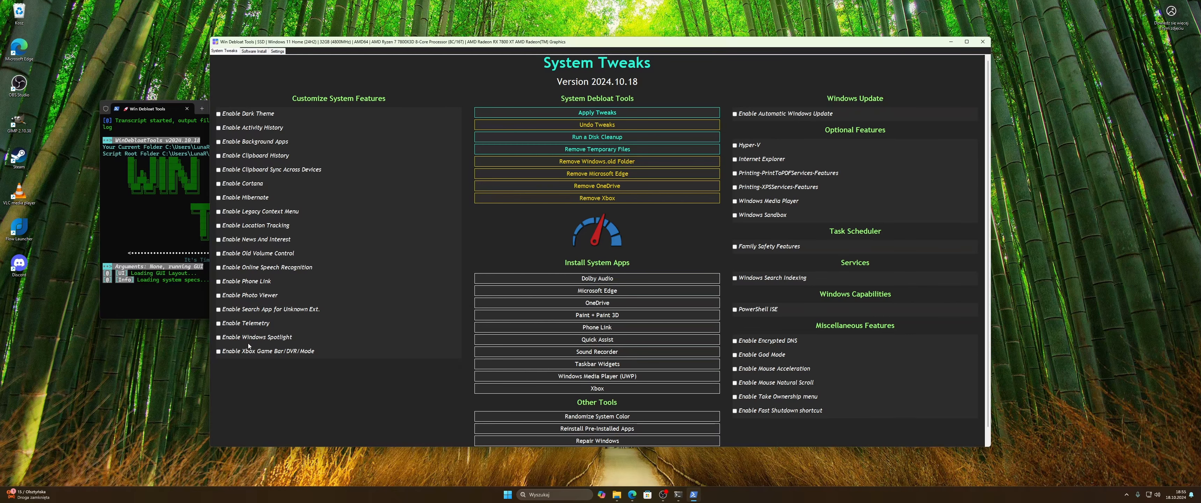
# - Apply the system debloat tweaks in Win Debloat Tools
pyautogui.scroll(-1, 352, 378)
pyautogui.scroll(1, 355, 375)
pyautogui.click(955, 473)
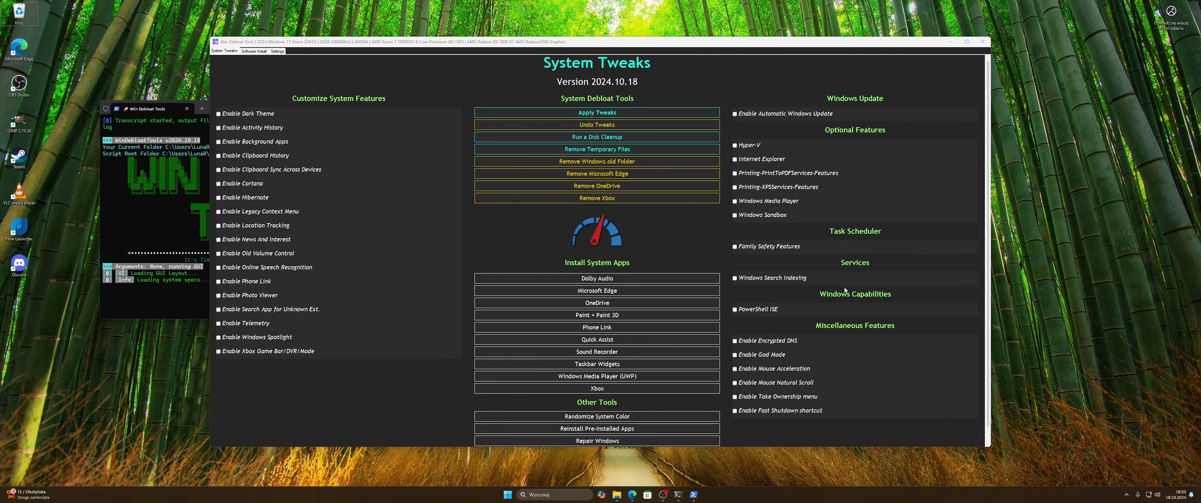
pyautogui.click(638, 115)
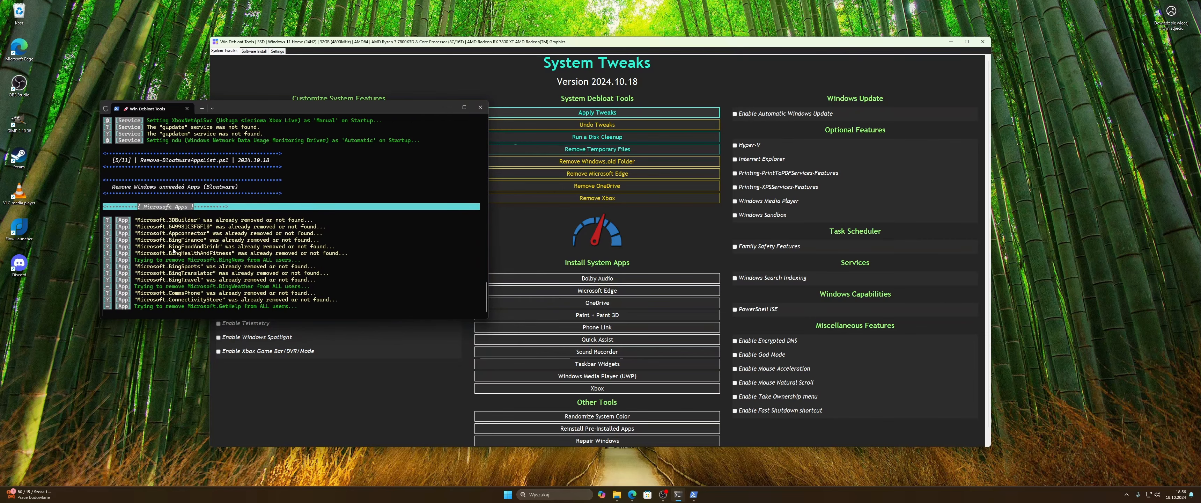
pyautogui.click(508, 495)
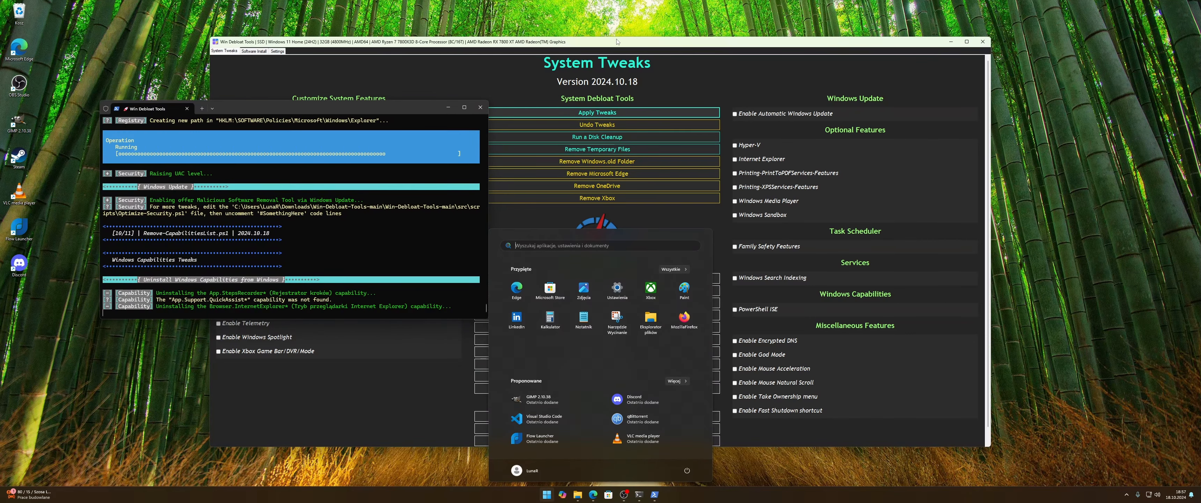
pyautogui.click(548, 500)
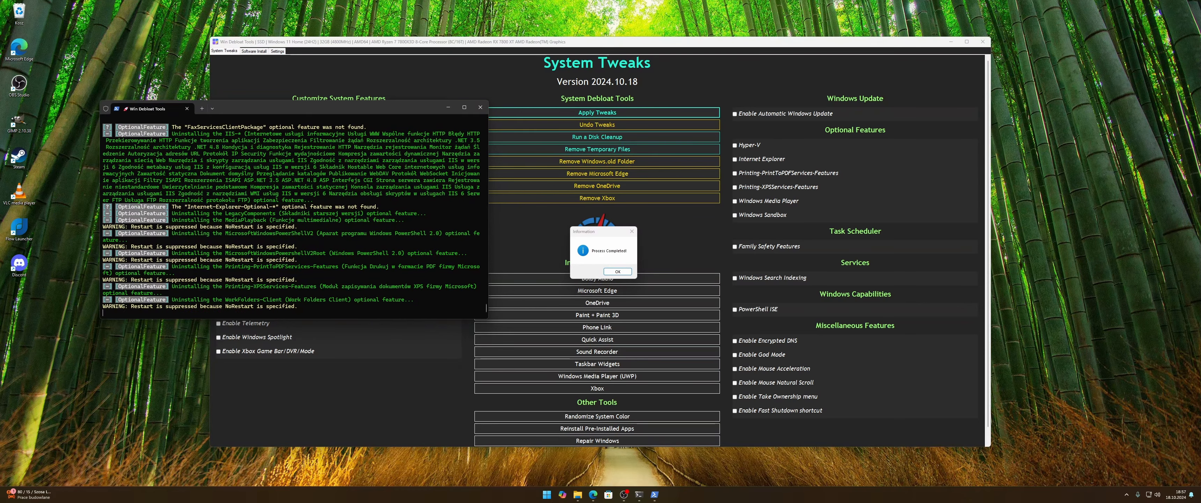
# - Open the installed apps list in the Windows Settings and uninstall unneeded apps further down the list
pyautogui.click(548, 495)
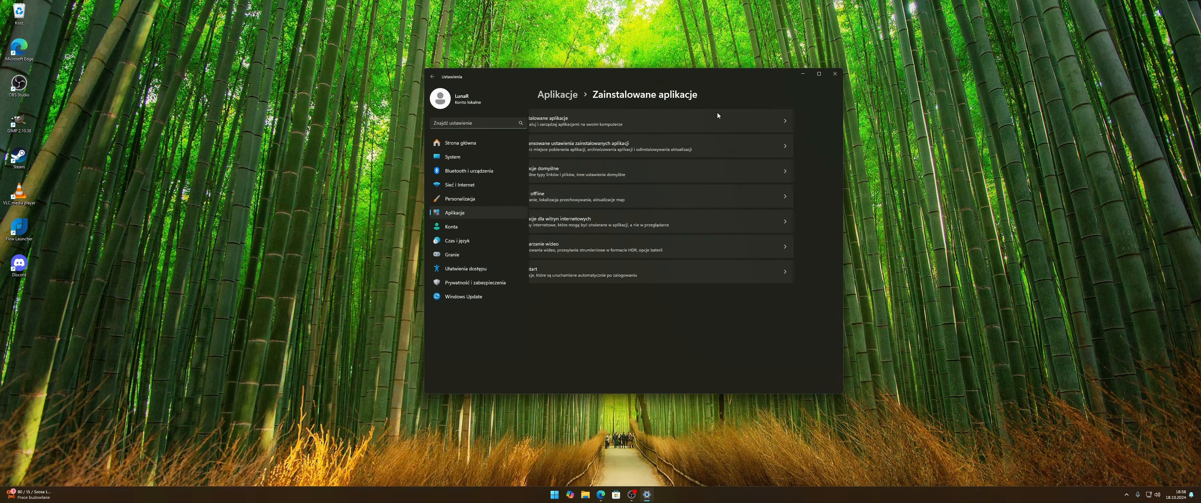
pyautogui.scroll(-5, 816, 301)
pyautogui.click(822, 306)
pyautogui.click(810, 343)
pyautogui.click(810, 343)
pyautogui.click(821, 332)
pyautogui.click(809, 369)
pyautogui.scroll(3, 814, 327)
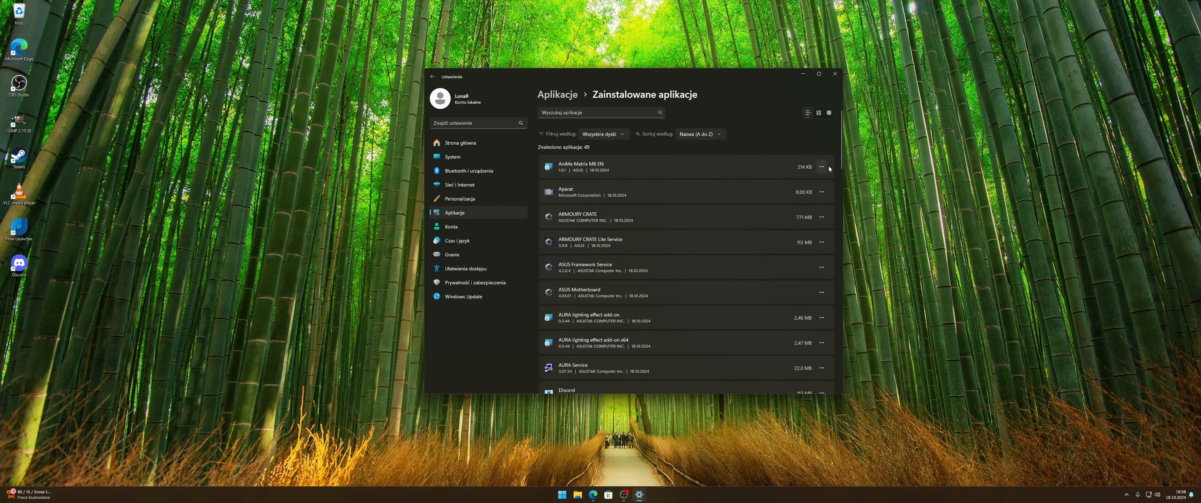
# - Uninstall the Aparat and Microsoft Teams apps from the installed apps list
pyautogui.click(821, 192)
pyautogui.click(809, 228)
pyautogui.click(810, 228)
pyautogui.scroll(-7, 779, 181)
pyautogui.click(822, 289)
pyautogui.click(812, 301)
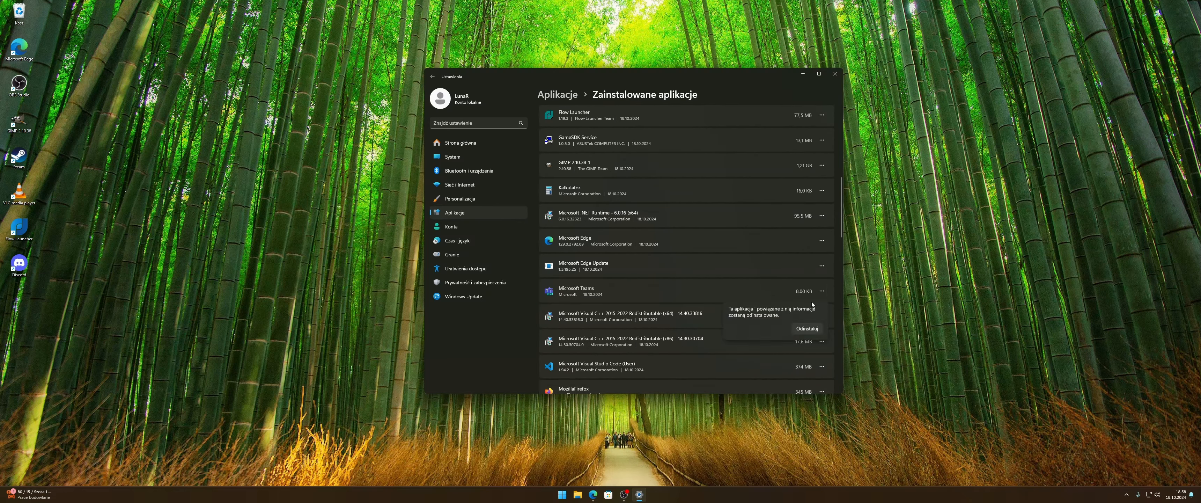
pyautogui.click(808, 326)
# - Uninstall Sticky Notes from the installed apps list and close the Settings window
pyautogui.scroll(-4, 796, 301)
pyautogui.scroll(-6, 783, 290)
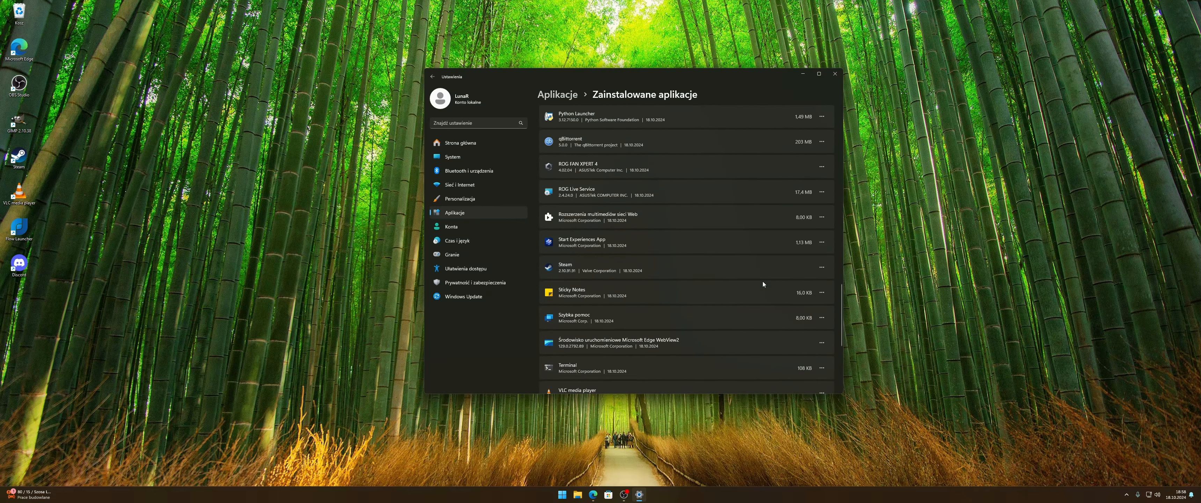
pyautogui.click(822, 292)
pyautogui.click(817, 329)
pyautogui.click(835, 73)
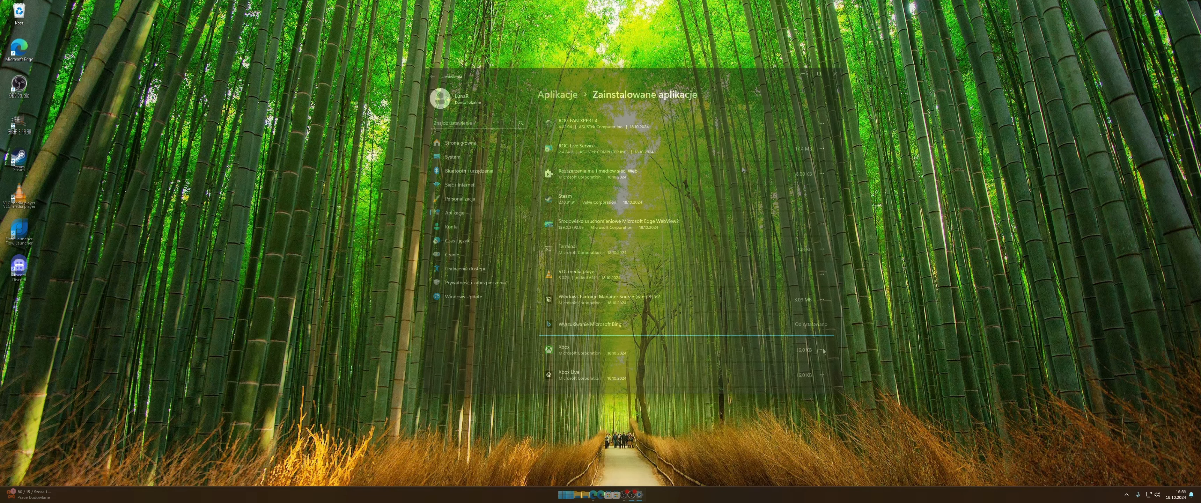
pyautogui.moveTo(1170, 15); pyautogui.dragTo(997, 51)
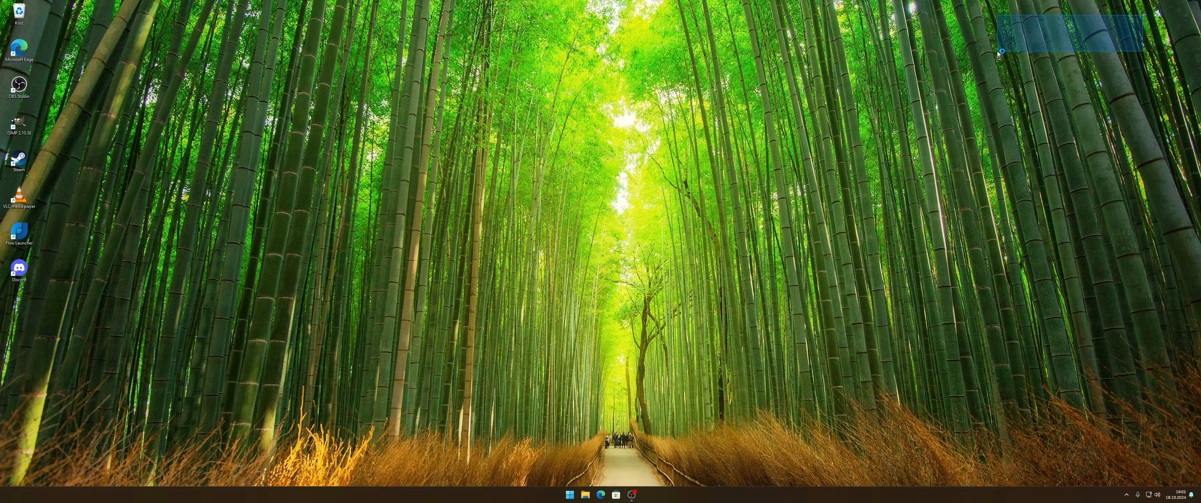
pyautogui.moveTo(1193, 57); pyautogui.dragTo(1053, 86)
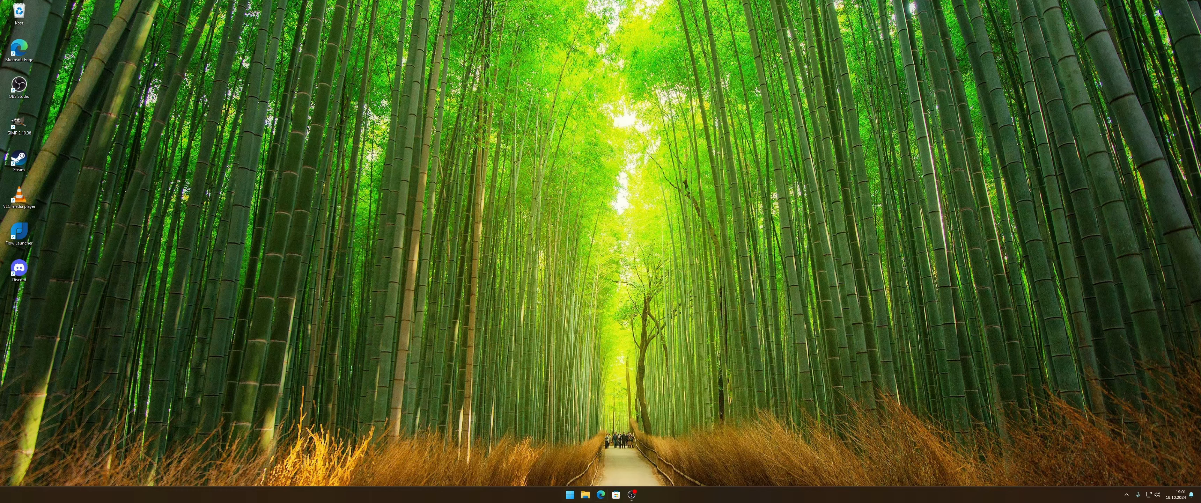
pyautogui.moveTo(634, 501)
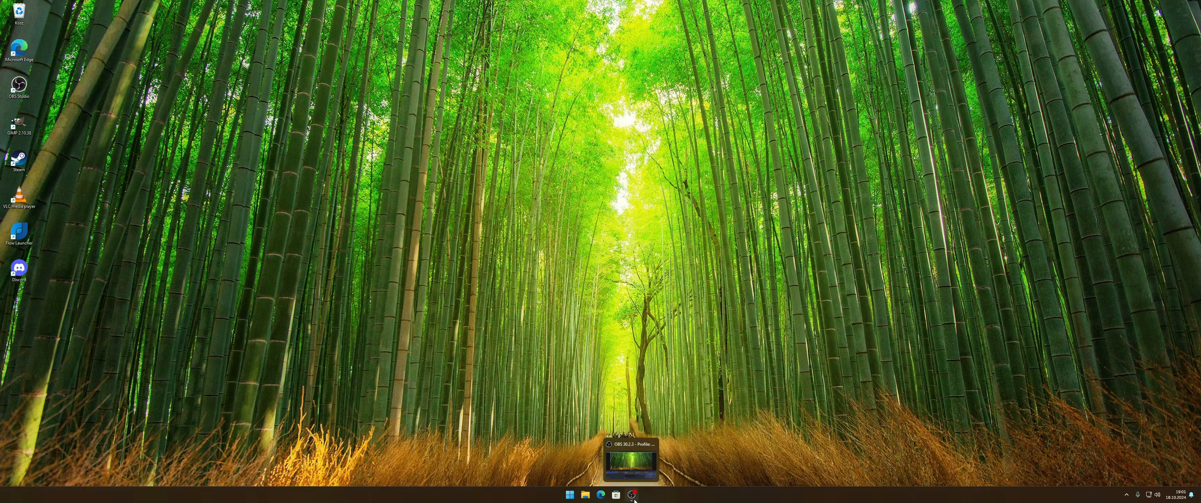
# - Check Windows search for gpedit.msc and close the search
pyautogui.press('super+s')
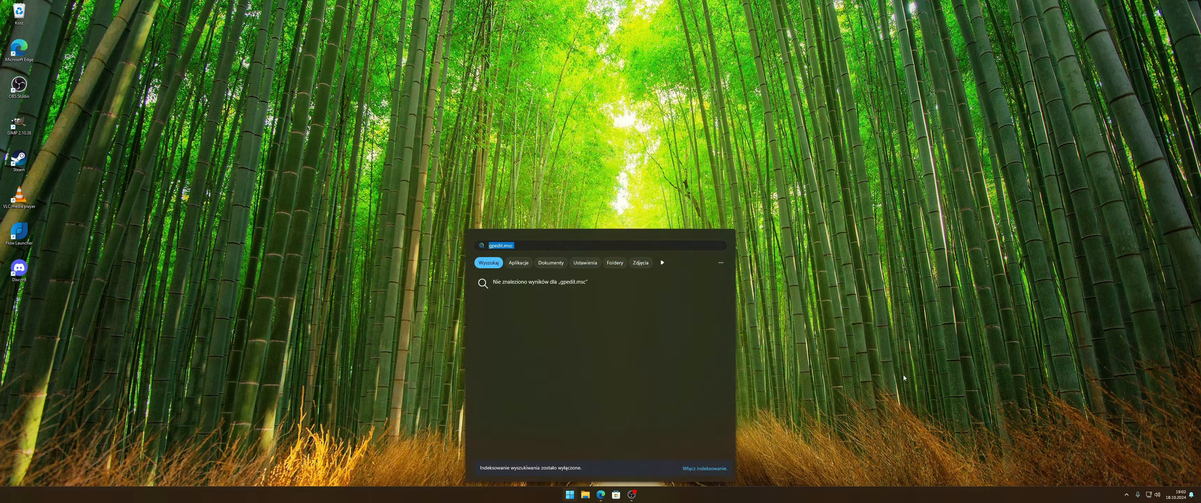
pyautogui.press('Escape')
pyautogui.press('Escape')
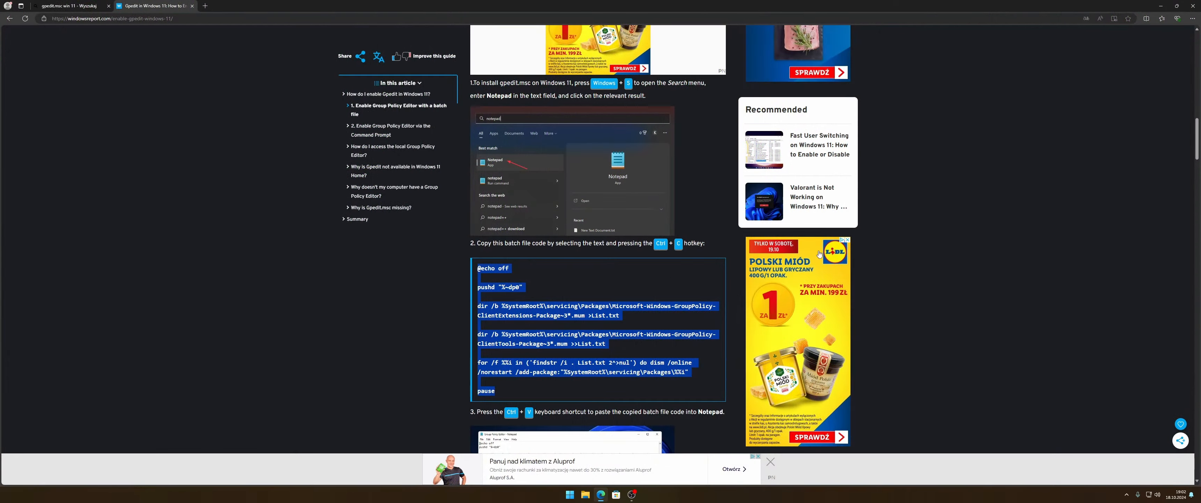
# - Close the browser, open Notepad and paste the batch script that adds the GroupPolicy ClientExtensions and ClientTools packages
pyautogui.click(1192, 6)
pyautogui.press('super')
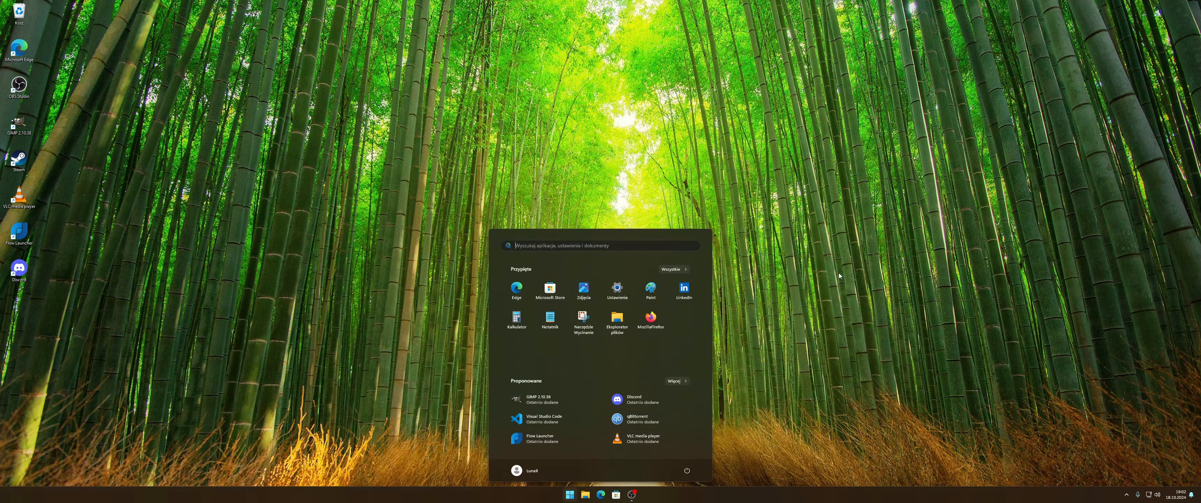
pyautogui.write('notatnik')
pyautogui.press('Return')
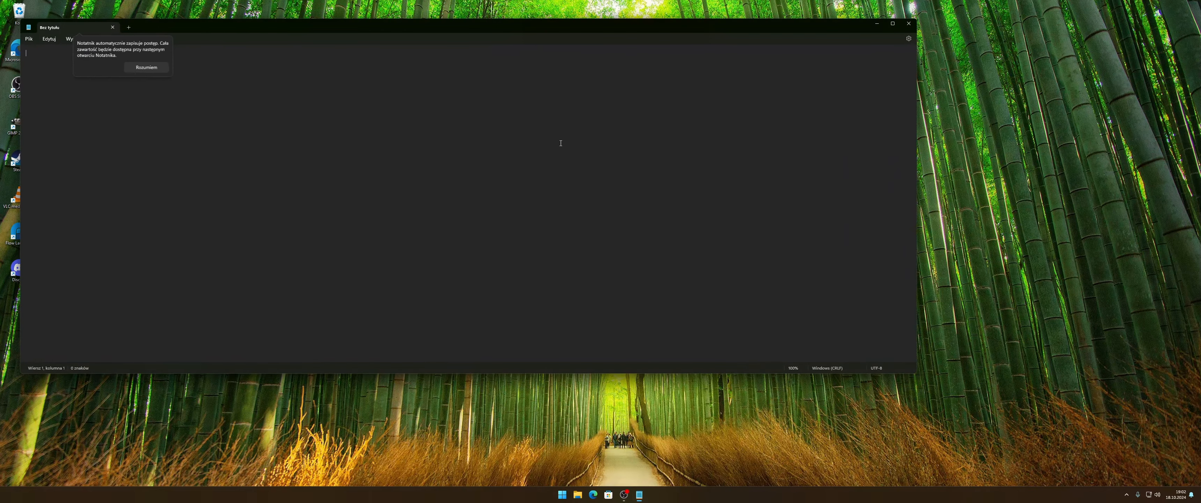
pyautogui.click(561, 143)
pyautogui.write('@echo off  pushd "%~dp0"  dir /b %SystemRoot%\\servicing\\Packages\\Microsoft-Windows-GroupPolicy-ClientExtensions-Package~3*.mum >List.txt  dir /b %SystemRoot%\\servicing\\Packages\\Microsoft-Windows-GroupPolicy-ClientTools-Package~3*.mum >>List.txt  for /f %%i in (\'findstr /i . List.txt 2^>nul\') do dism /online /norestart /add-package:"%SystemRoot%\\servicing\\Packages\\%%i"  pause')
# - Save the script to the desktop (Pulpit) as gpedit.bat with the file type set to all files
pyautogui.click(28, 38)
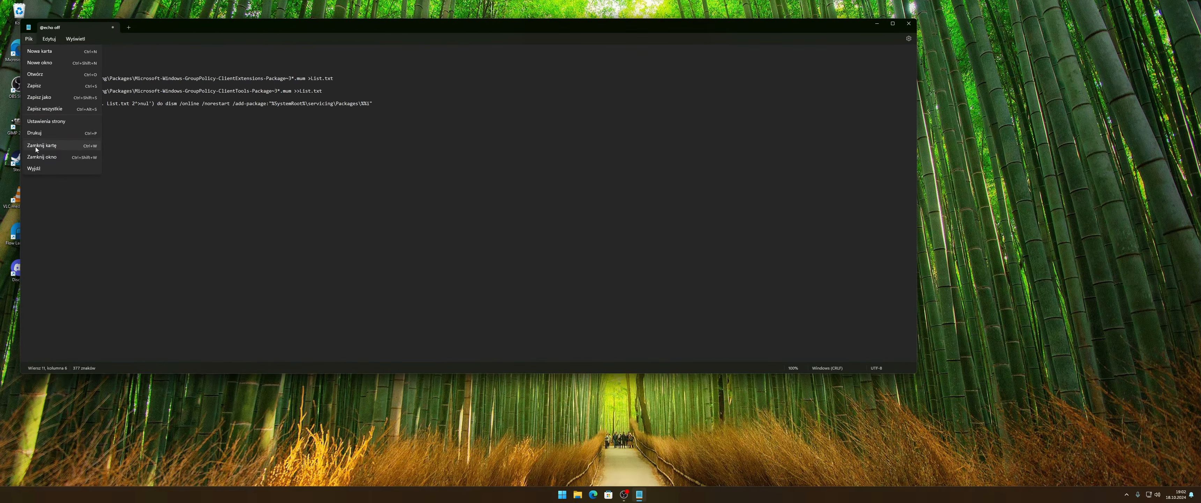
pyautogui.click(40, 97)
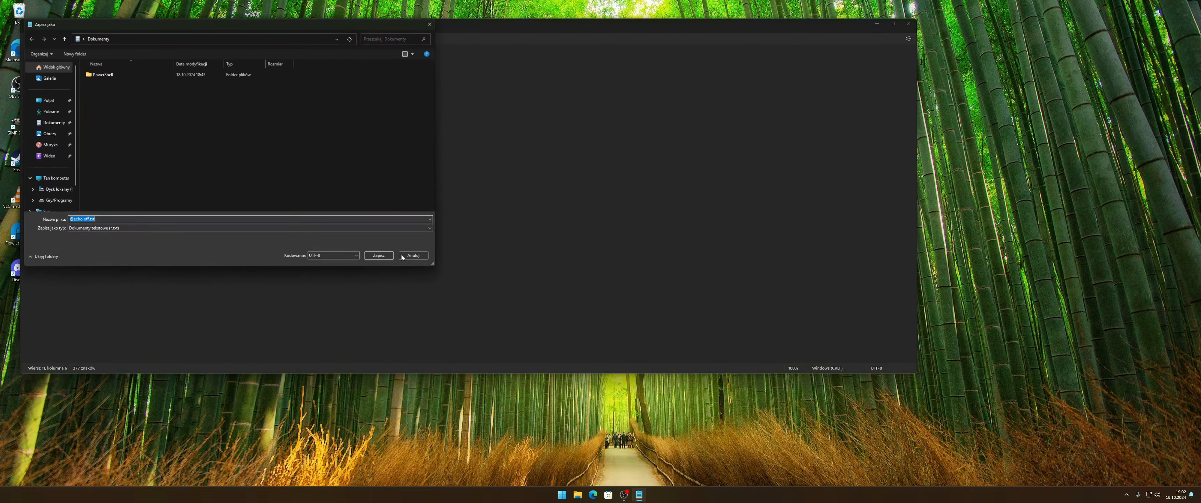
pyautogui.click(47, 99)
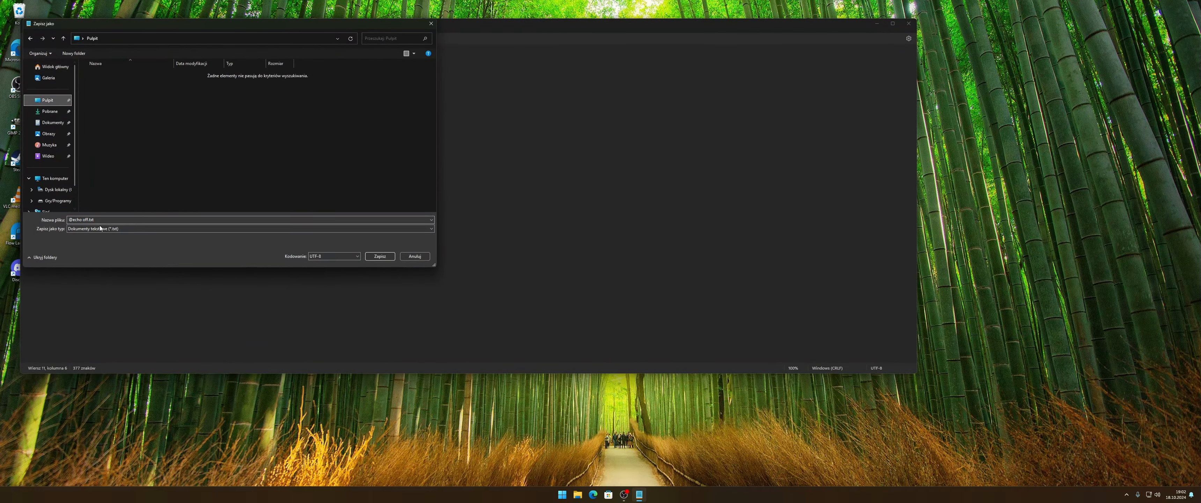
pyautogui.doubleClick(110, 219)
pyautogui.click(113, 229)
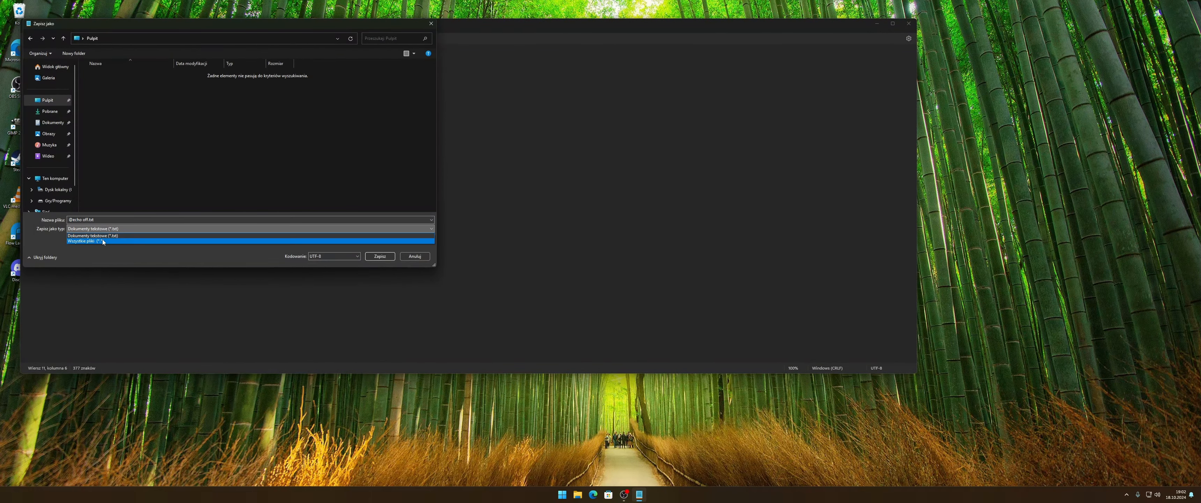
pyautogui.click(102, 242)
pyautogui.click(101, 218)
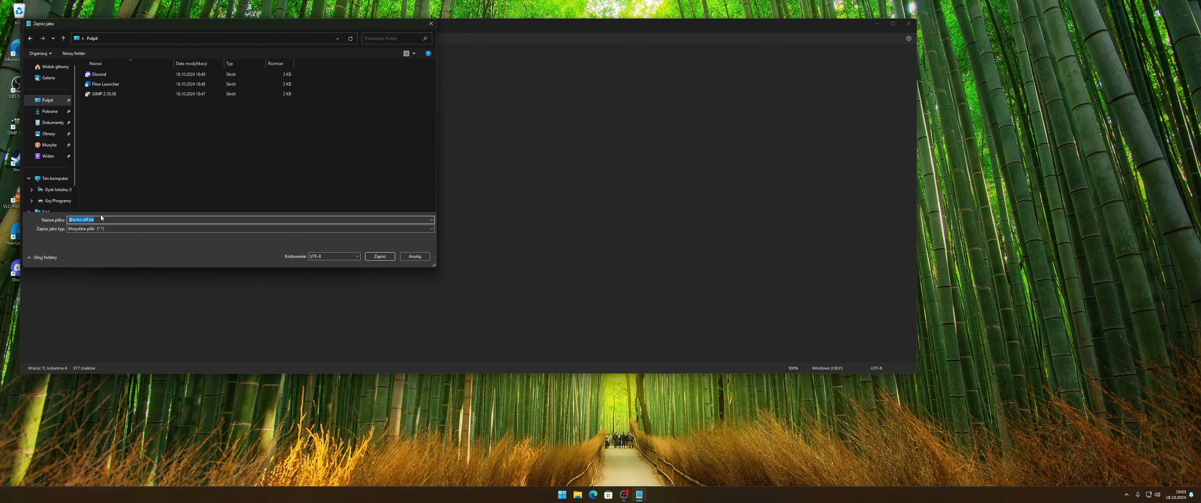
pyautogui.write('gpedit.bat')
pyautogui.press('Return')
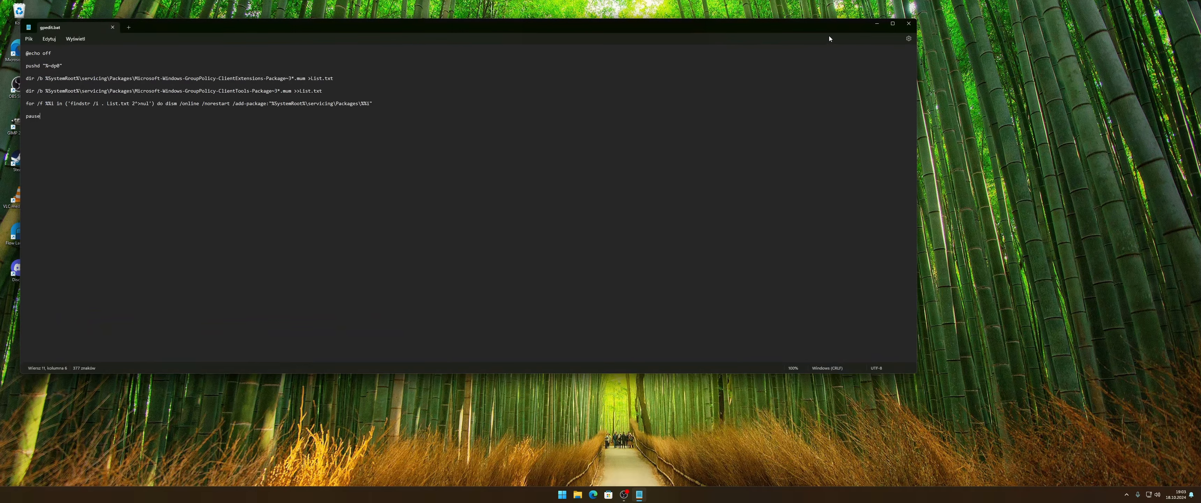
# - Close Notepad and run gpedit.bat from the desktop as administrator
pyautogui.click(910, 23)
pyautogui.rightClick(13, 303)
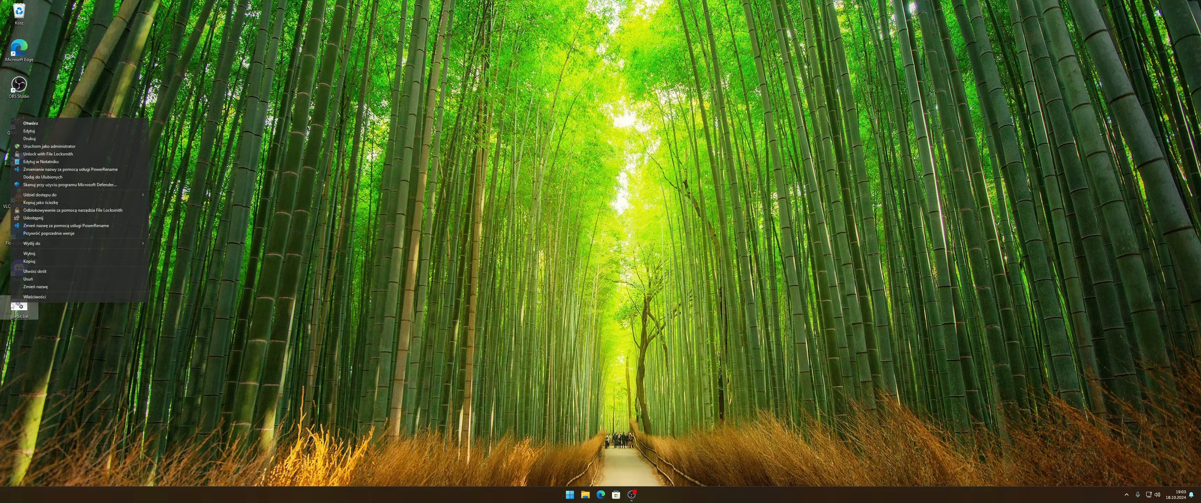
pyautogui.click(83, 146)
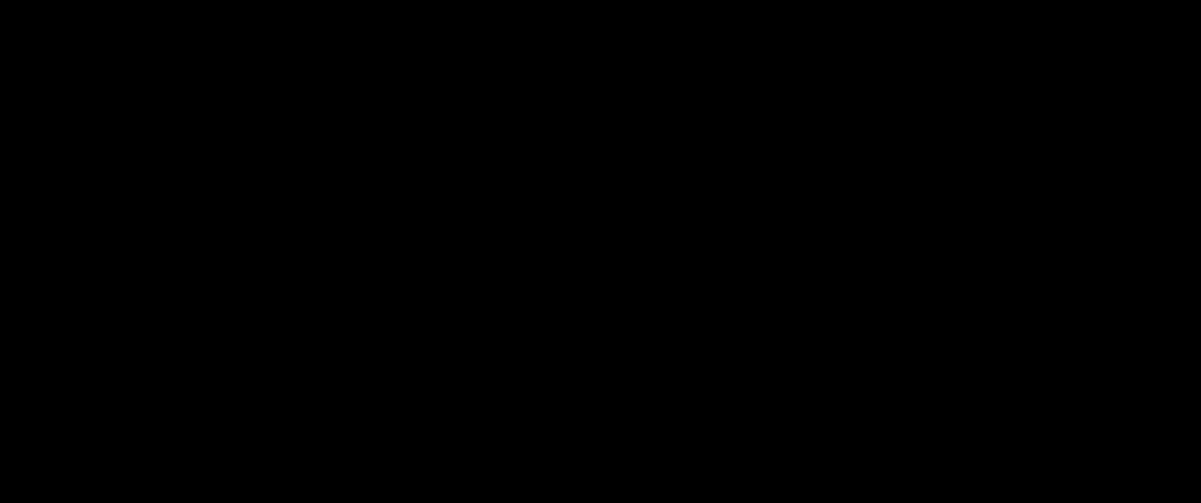
pyautogui.rightClick(385, 240)
pyautogui.rightClick(519, 250)
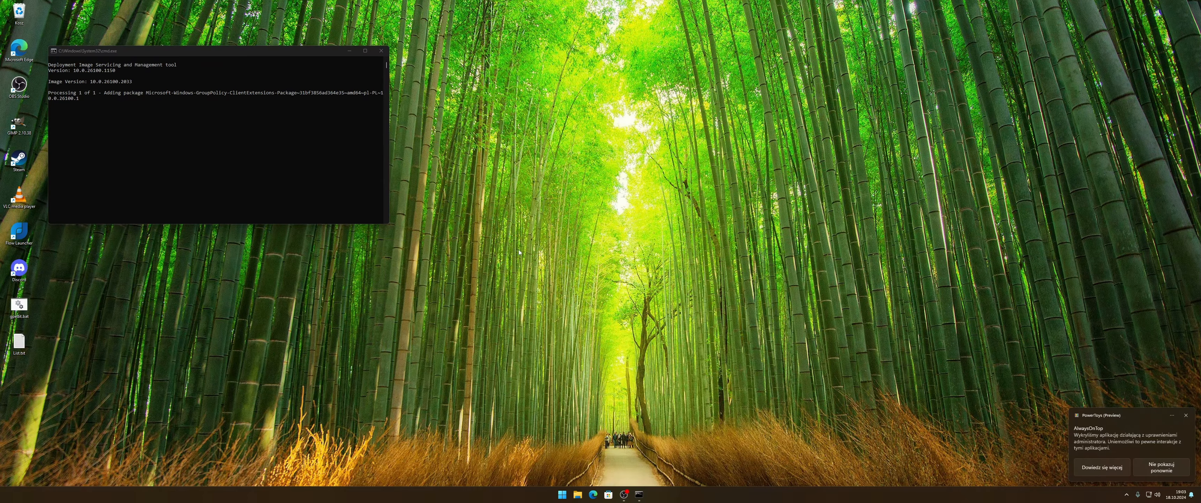
pyautogui.click(505, 183)
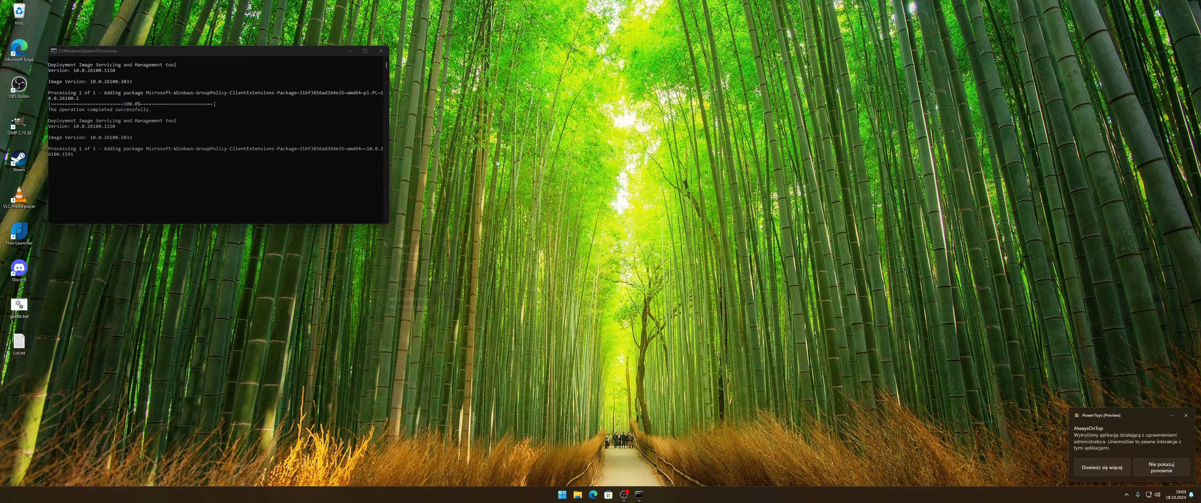
pyautogui.rightClick(518, 249)
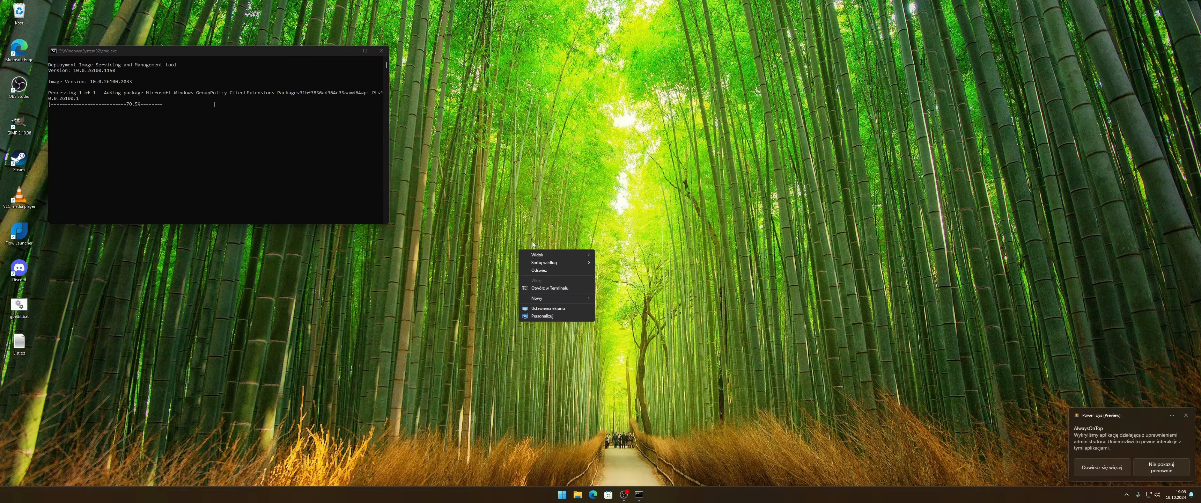
pyautogui.click(504, 180)
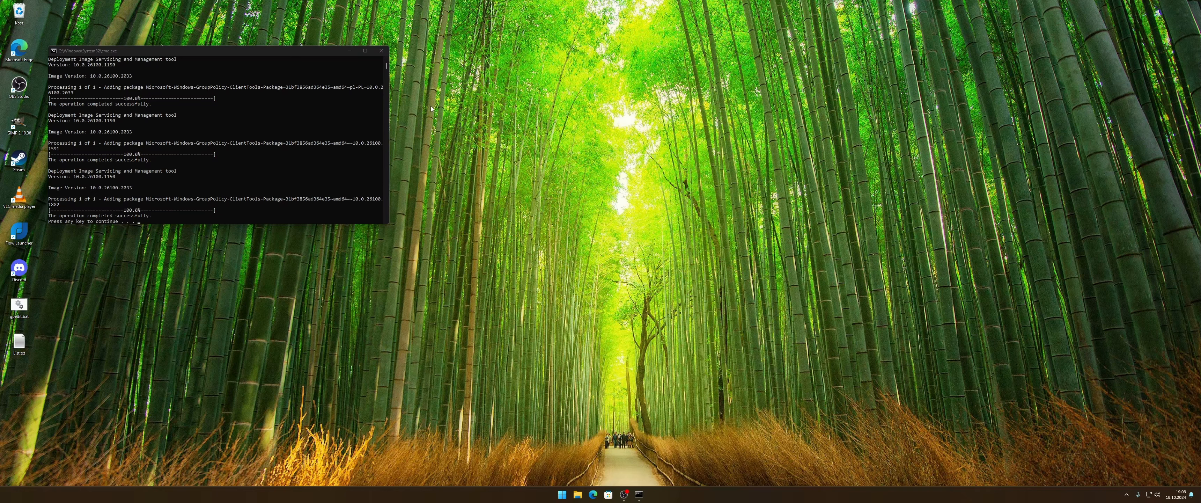
# - Dismiss the finished batch script's console and launch the Local Group Policy Editor through Windows search
pyautogui.click(265, 161)
pyautogui.press('Return')
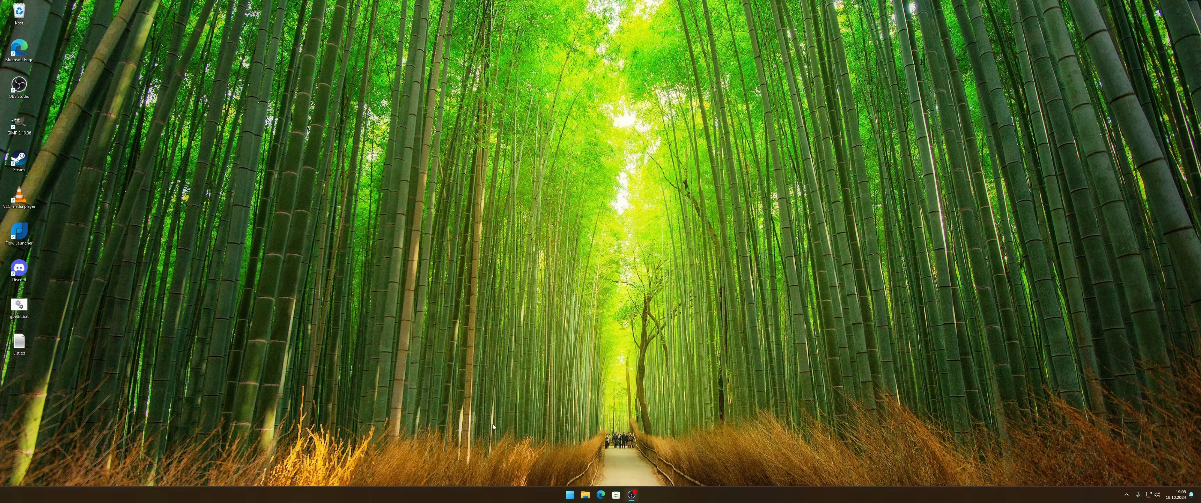
pyautogui.press('super')
pyautogui.write('gpedit.bat')
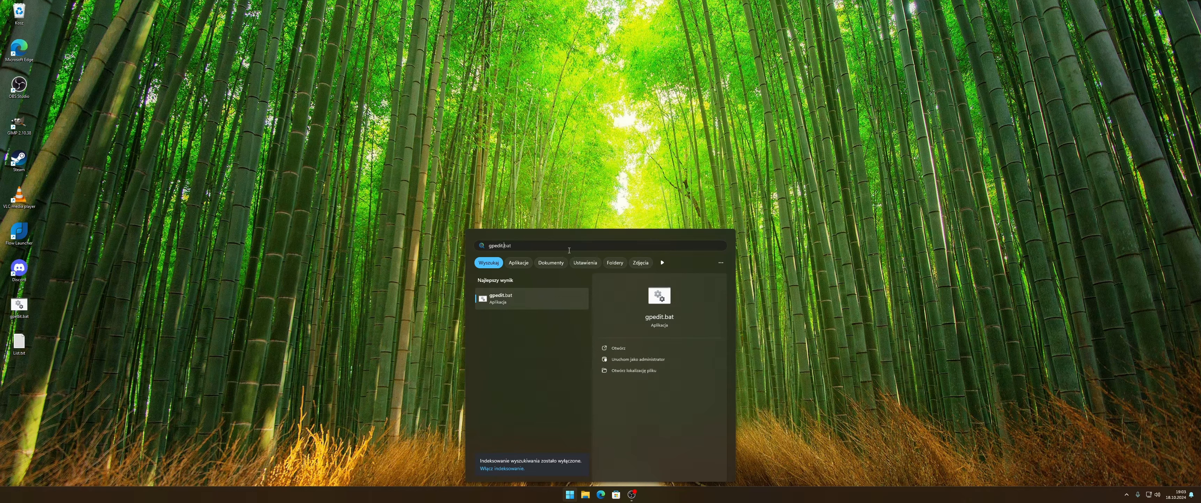
pyautogui.press('Return')
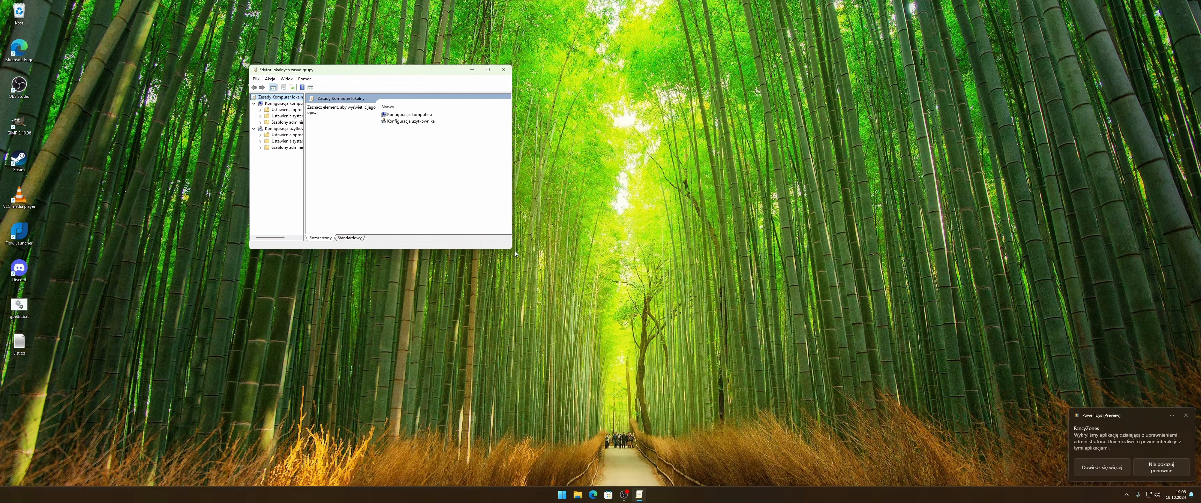
# - Enlarge the policy editor and open the Windows Customer Experience Improvement Program folder under Computer Configuration, Administrative Templates, Windows Components (Składniki systemu Windows)
pyautogui.moveTo(511, 250); pyautogui.dragTo(839, 311)
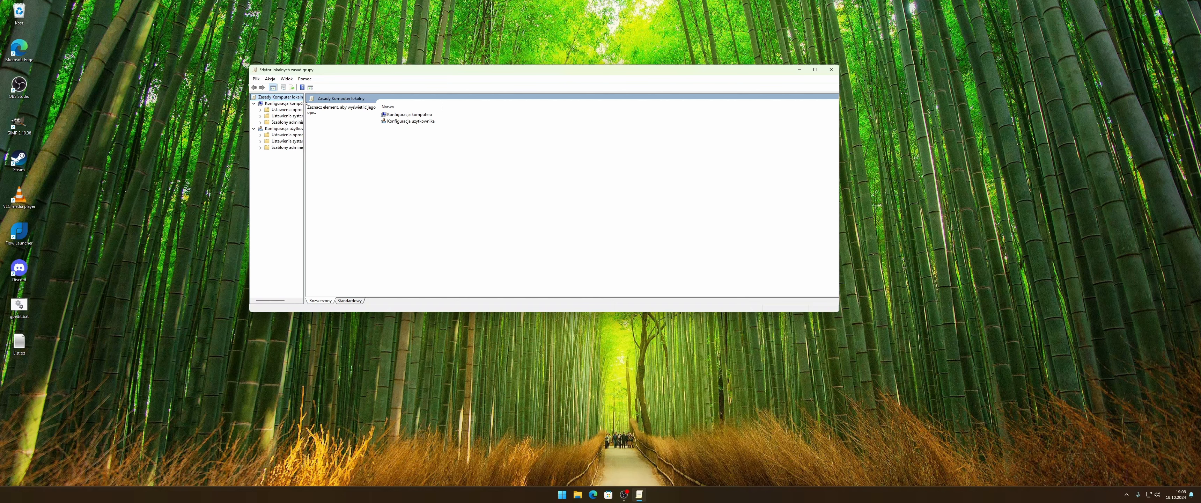
pyautogui.moveTo(304, 110); pyautogui.dragTo(365, 110)
pyautogui.click(260, 122)
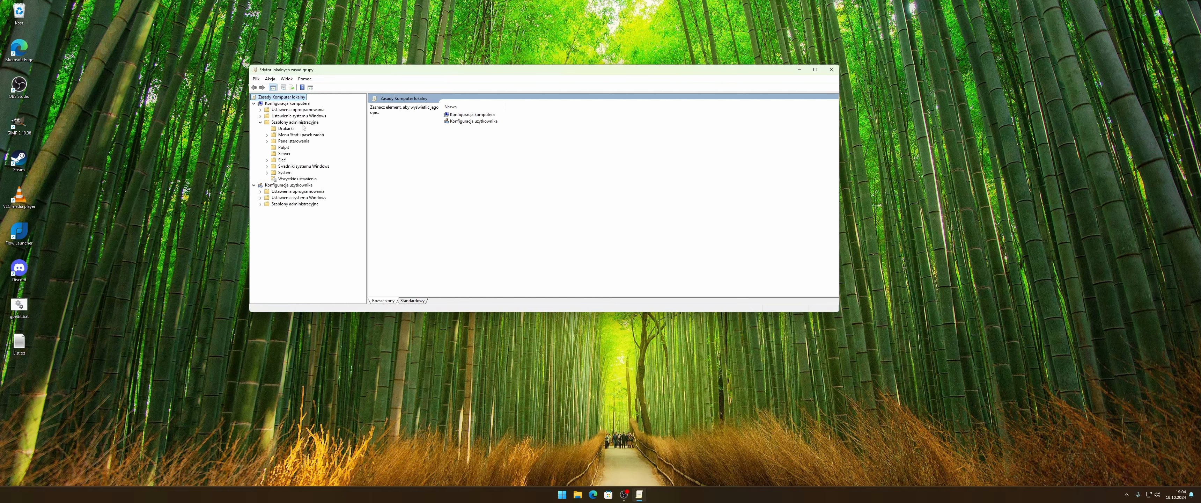
pyautogui.click(287, 167)
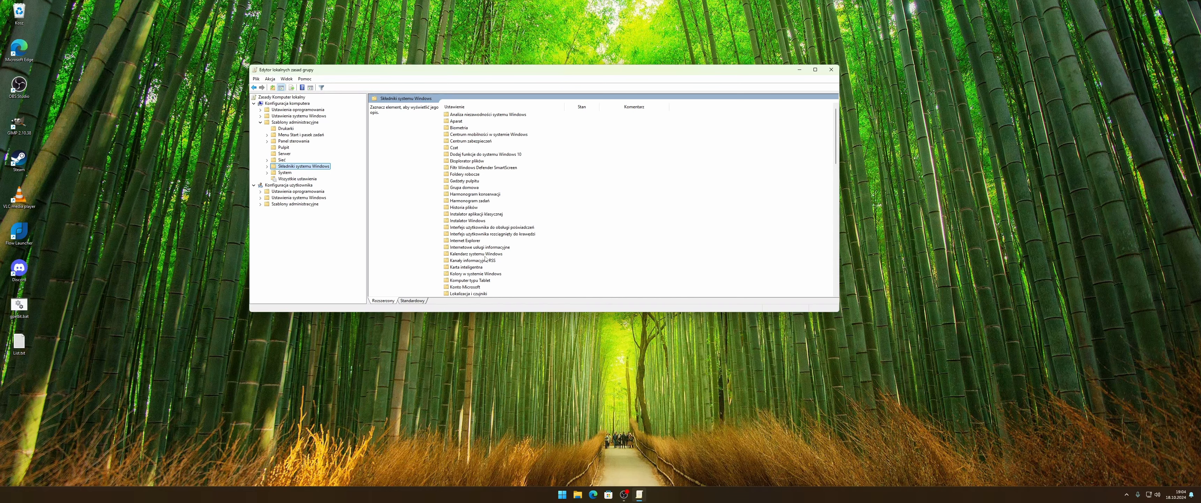
pyautogui.scroll(-5, 489, 243)
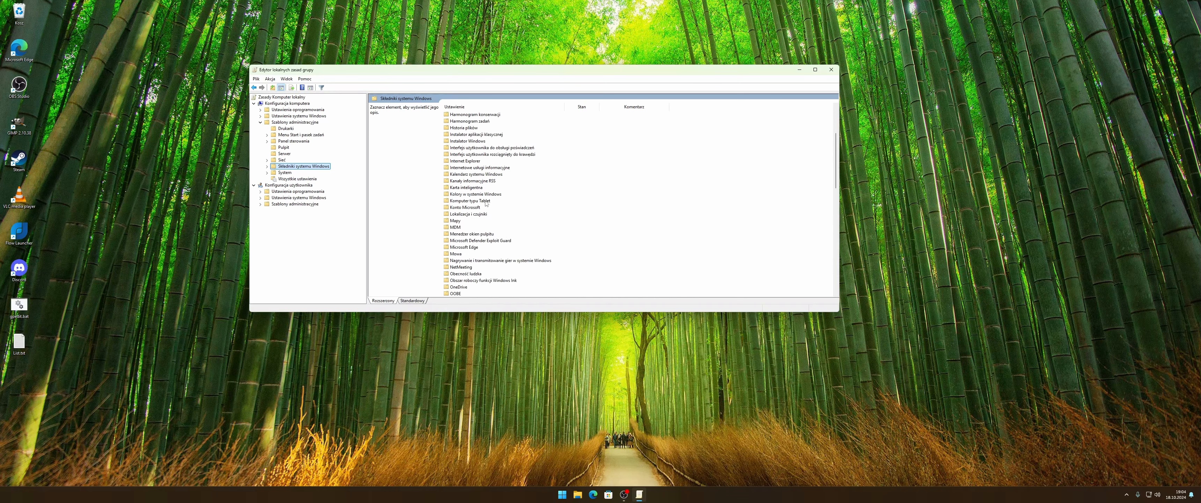
pyautogui.scroll(-3, 484, 215)
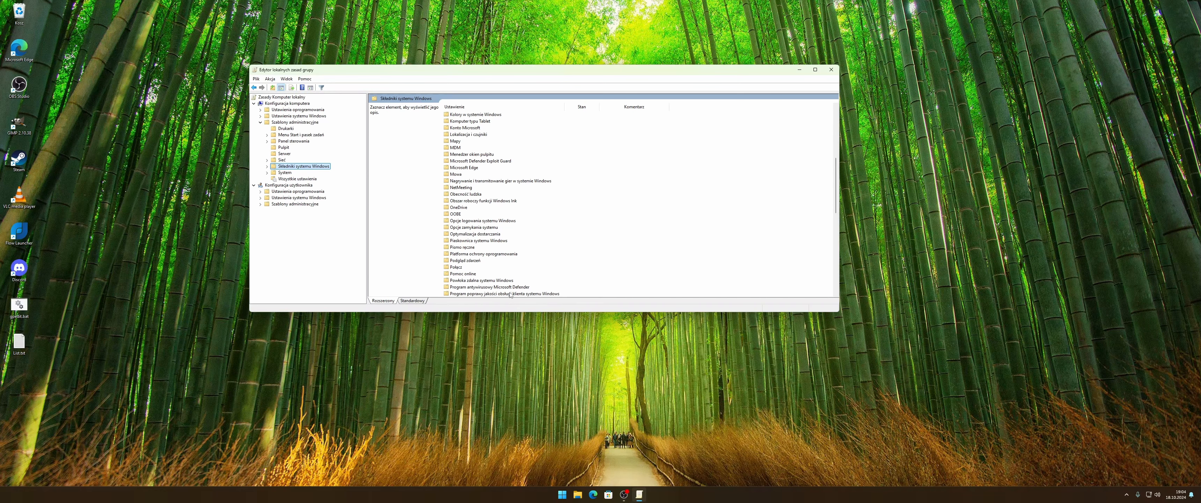
pyautogui.doubleClick(527, 294)
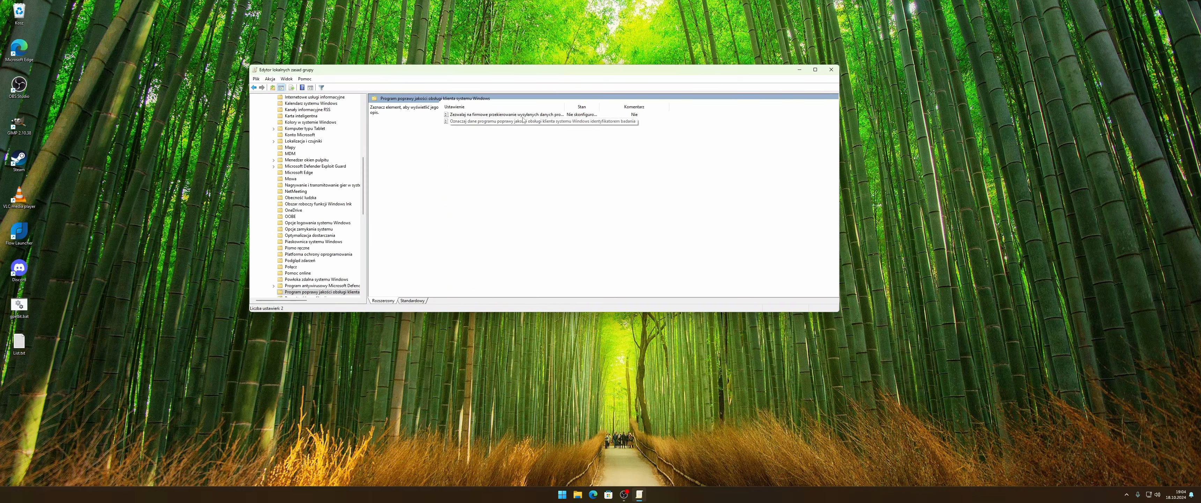
# - Set the policy allowing corporate redirection of Customer Experience Improvement uploads to disabled (Wyłączone)
pyautogui.click(490, 118)
pyautogui.doubleClick(491, 116)
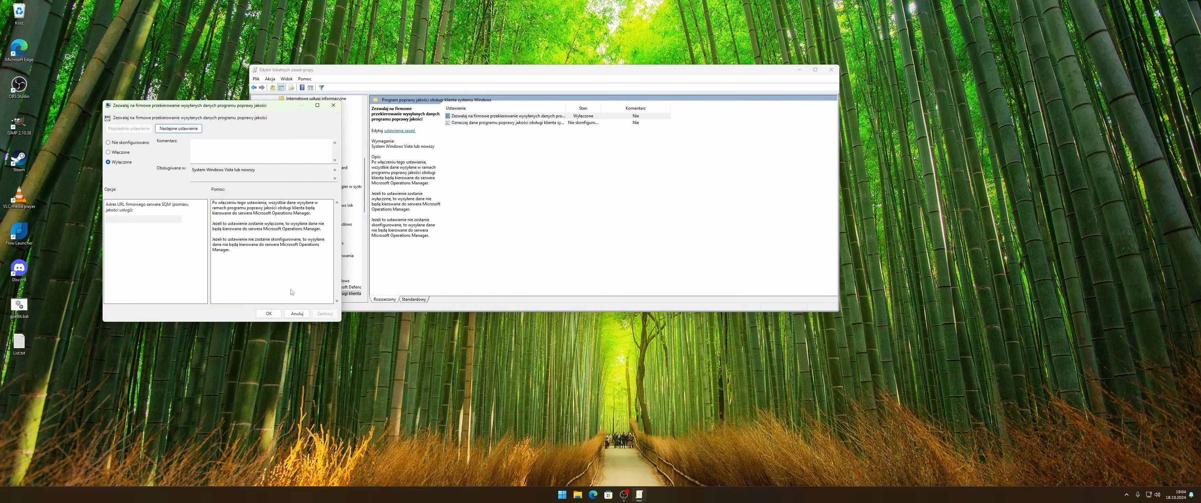
pyautogui.click(334, 105)
# - Set the policy tagging Customer Experience Improvement data with a study identifier to disabled (Wyłączone) and close the policy editor
pyautogui.doubleClick(507, 123)
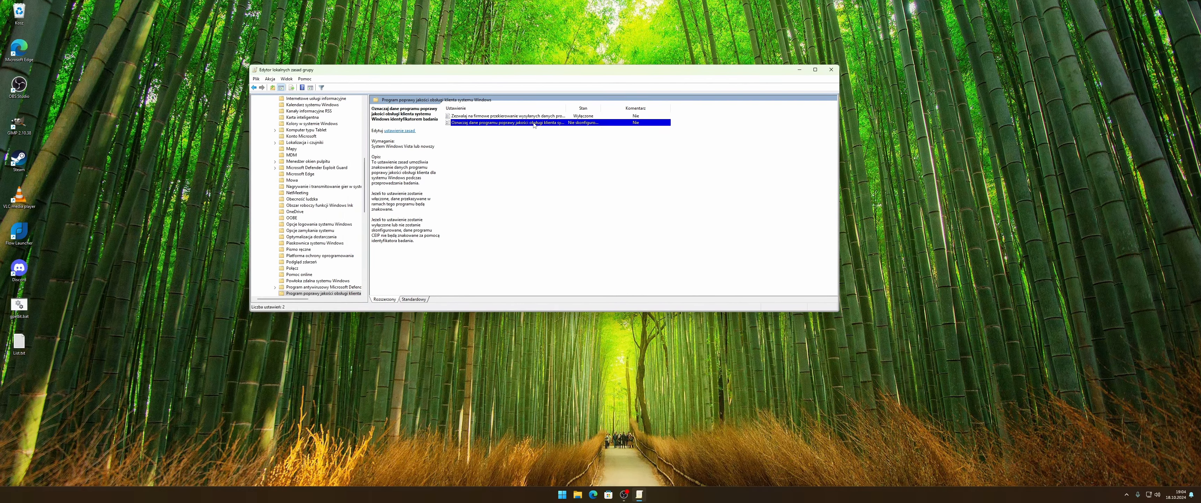
pyautogui.click(126, 171)
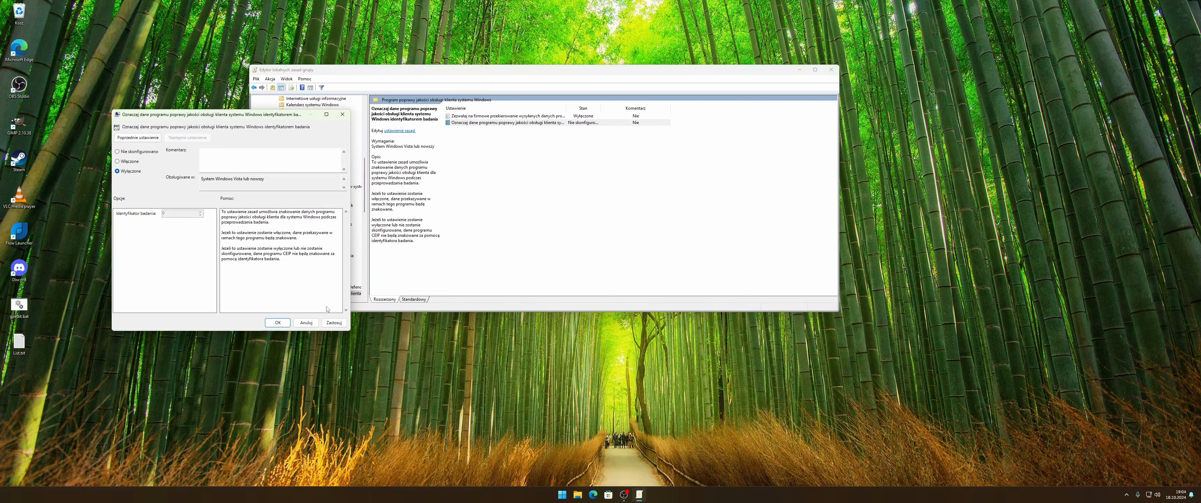
pyautogui.click(334, 323)
pyautogui.click(278, 322)
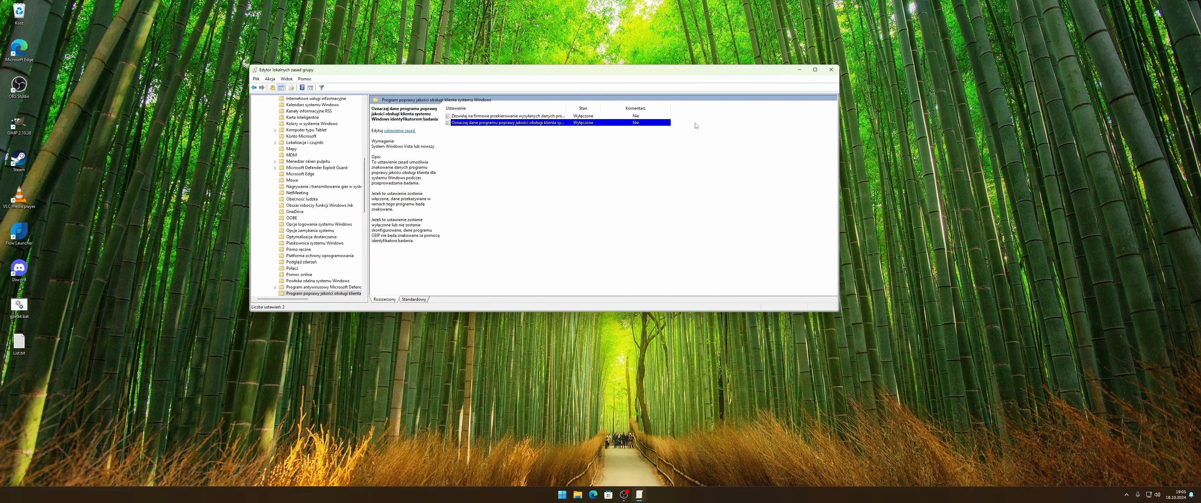
pyautogui.click(831, 69)
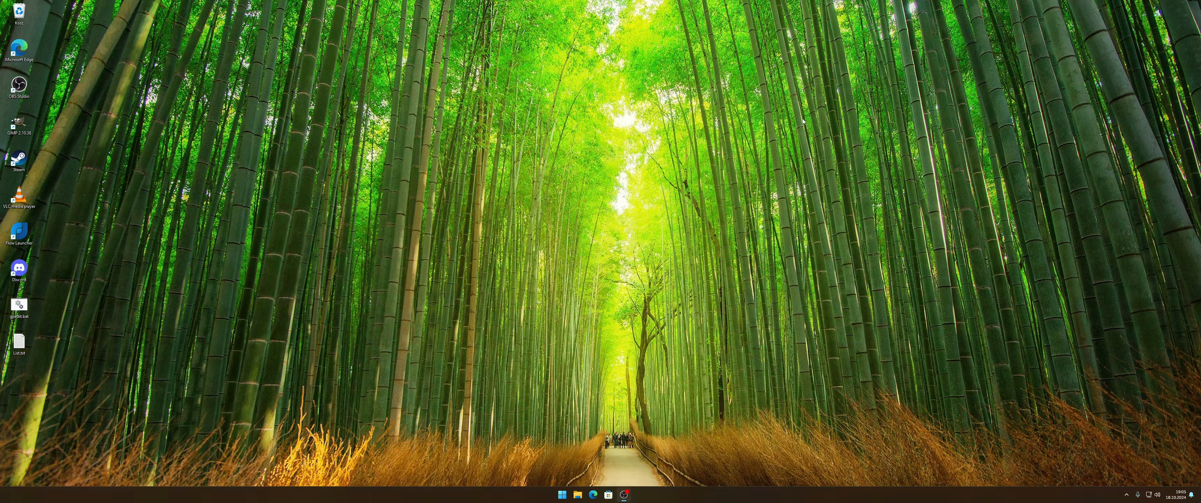
# - Open Windows Settings and look through the accessibility section (Ułatwienia dostępu), including the text size page (Rozmiar tekstu)
pyautogui.click(570, 495)
pyautogui.click(630, 282)
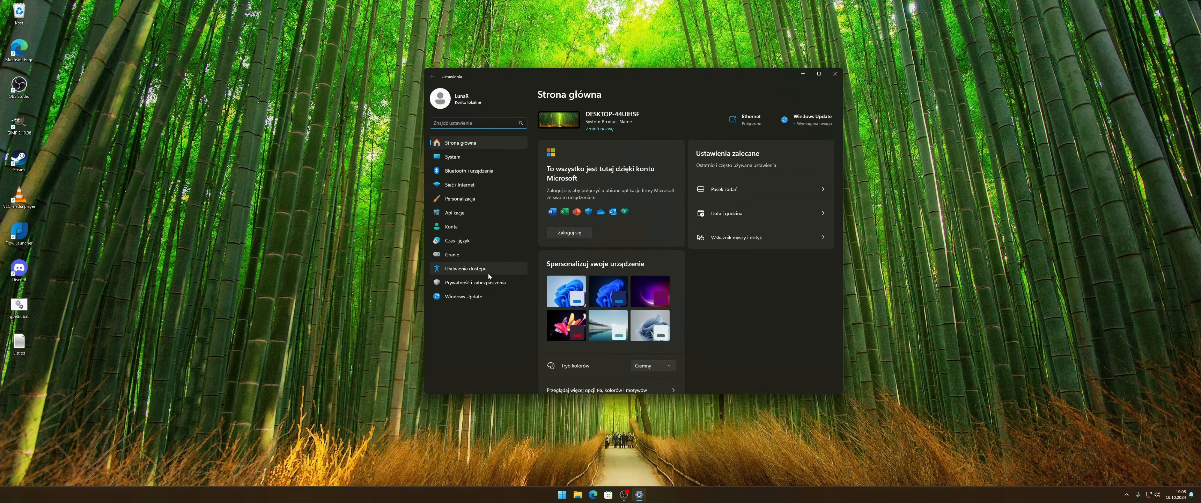
pyautogui.click(492, 271)
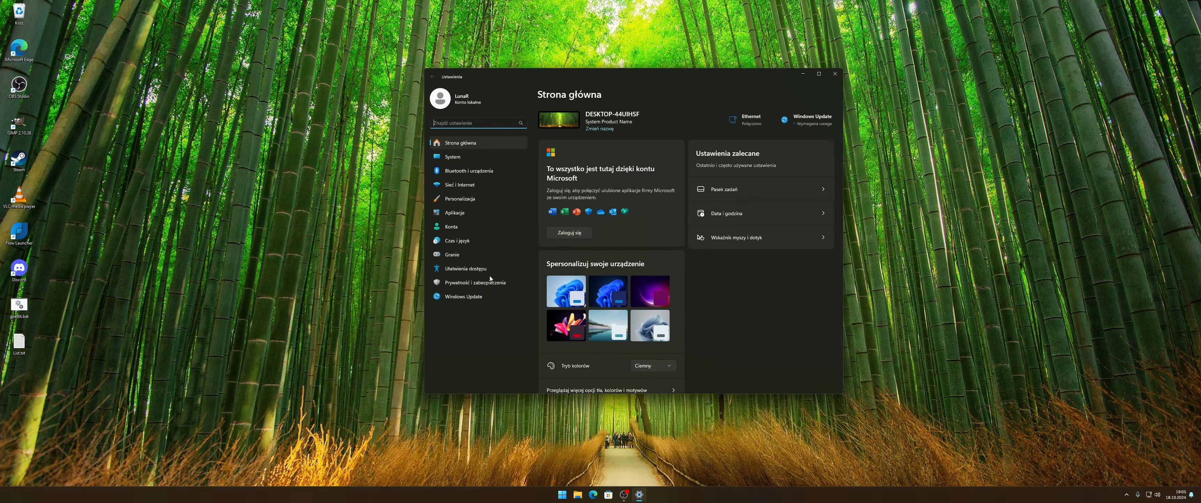
pyautogui.click(621, 127)
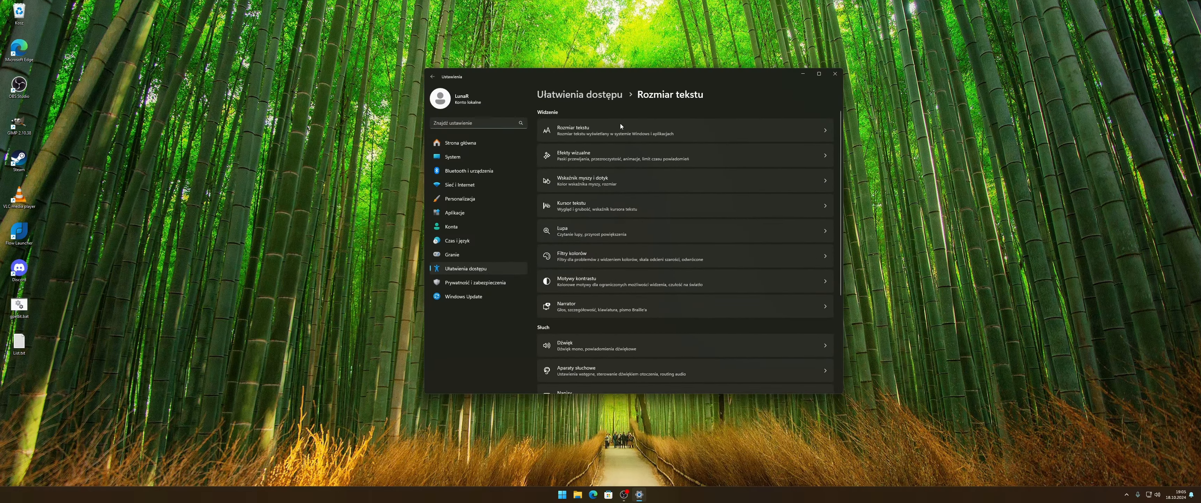
pyautogui.hotkey('alt', 'Left')
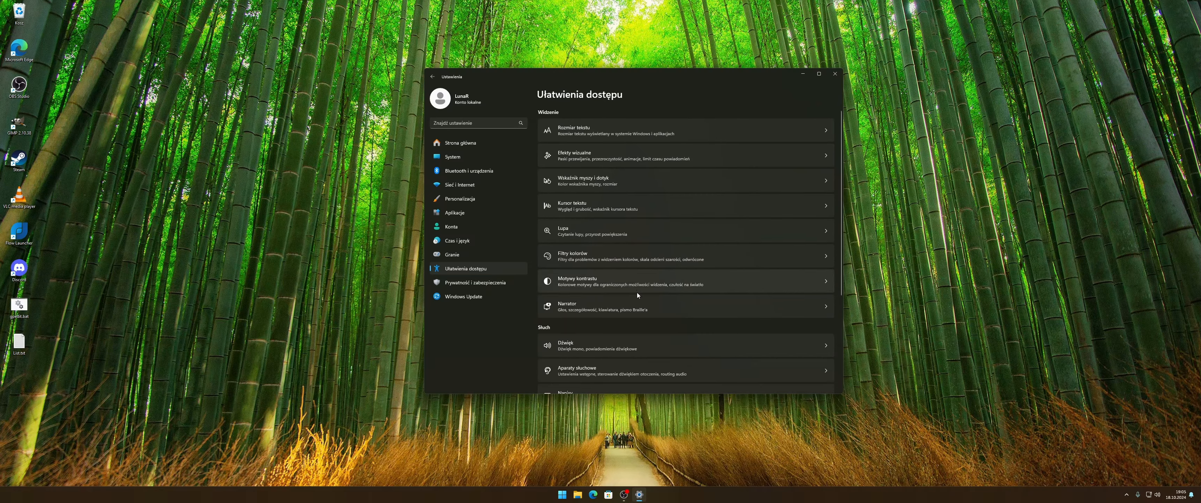
pyautogui.scroll(-3, 637, 294)
# - Turn off app launch tracking for Start and search improvement in the general privacy settings (Ogólne)
pyautogui.click(469, 285)
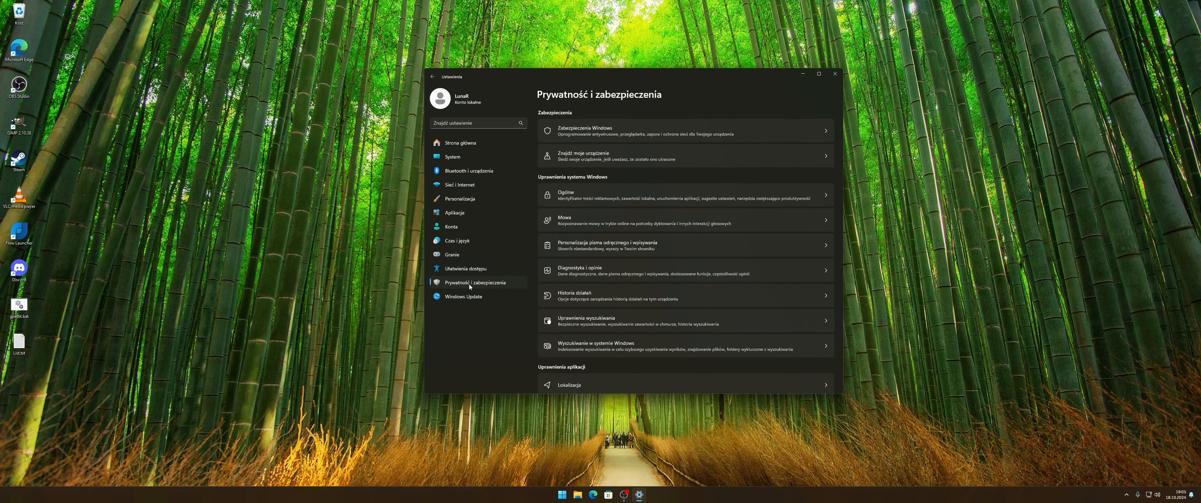
pyautogui.click(722, 198)
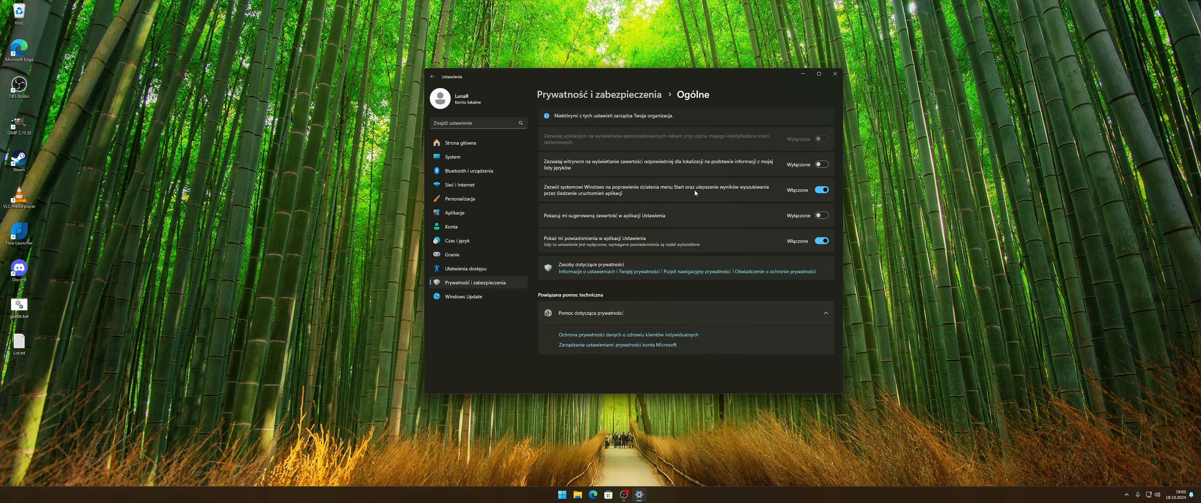
pyautogui.click(822, 190)
pyautogui.hotkey('alt', 'Left')
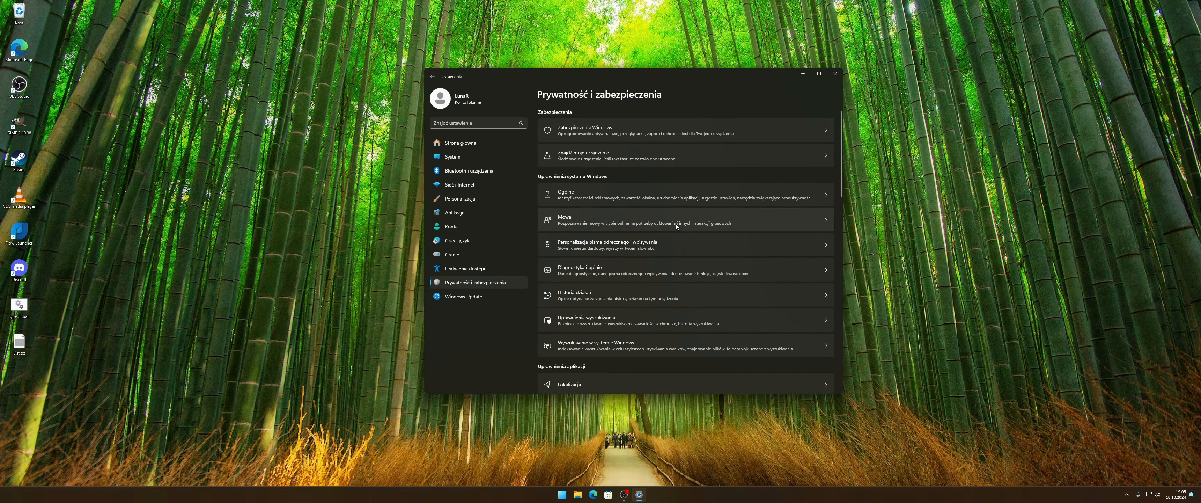
# - Review the speech, inking and typing personalization, diagnostics and feedback, and activity history pages of the privacy settings
pyautogui.click(677, 225)
pyautogui.hotkey('alt', 'Left')
pyautogui.click(650, 247)
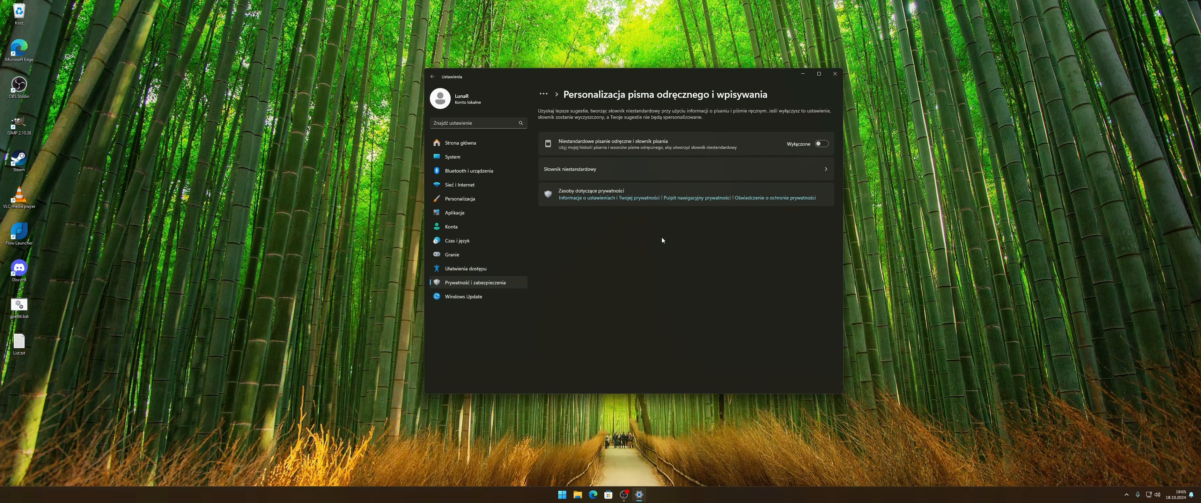
pyautogui.hotkey('alt', 'Left')
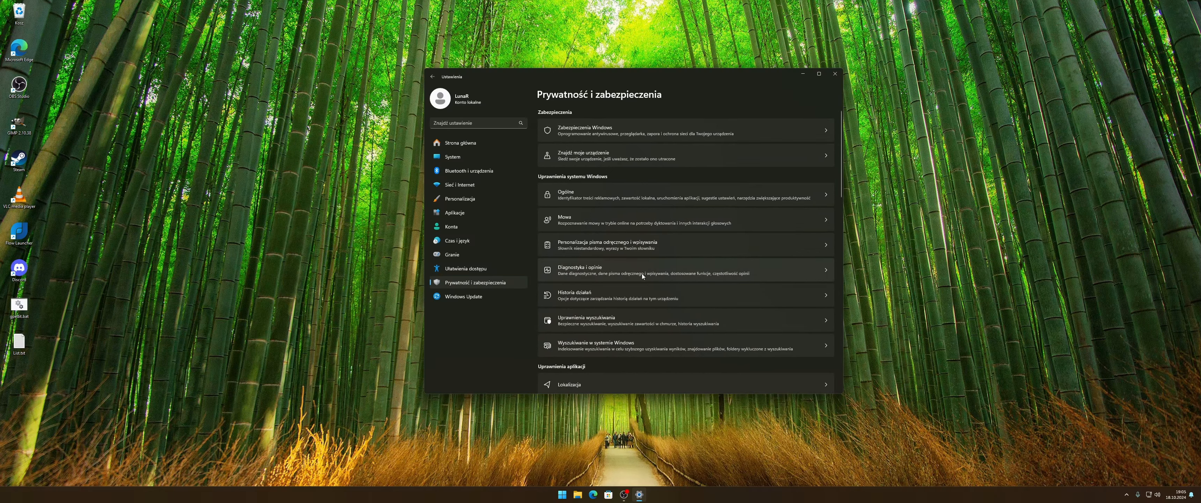
pyautogui.click(642, 273)
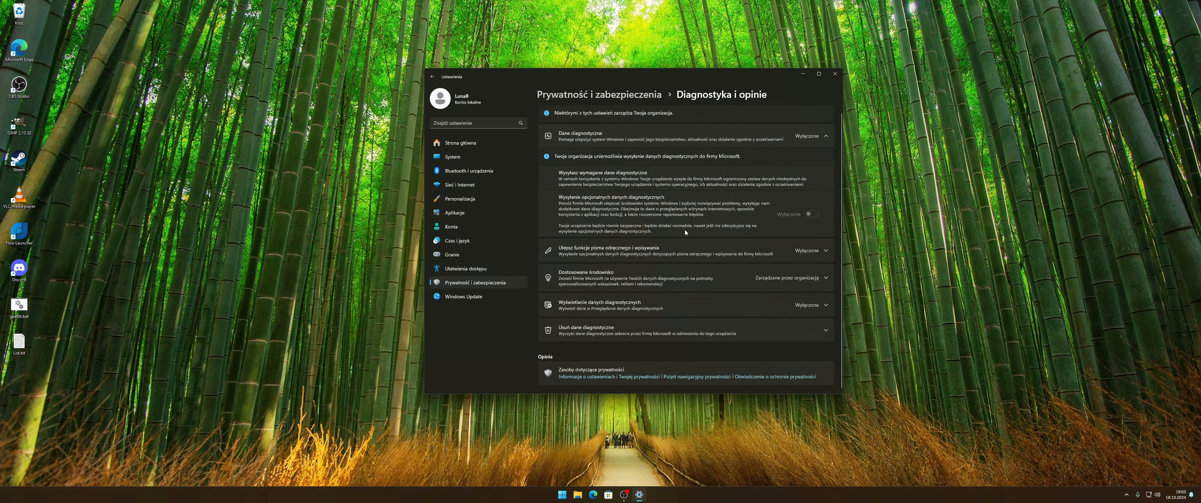
pyautogui.hotkey('alt', 'Left')
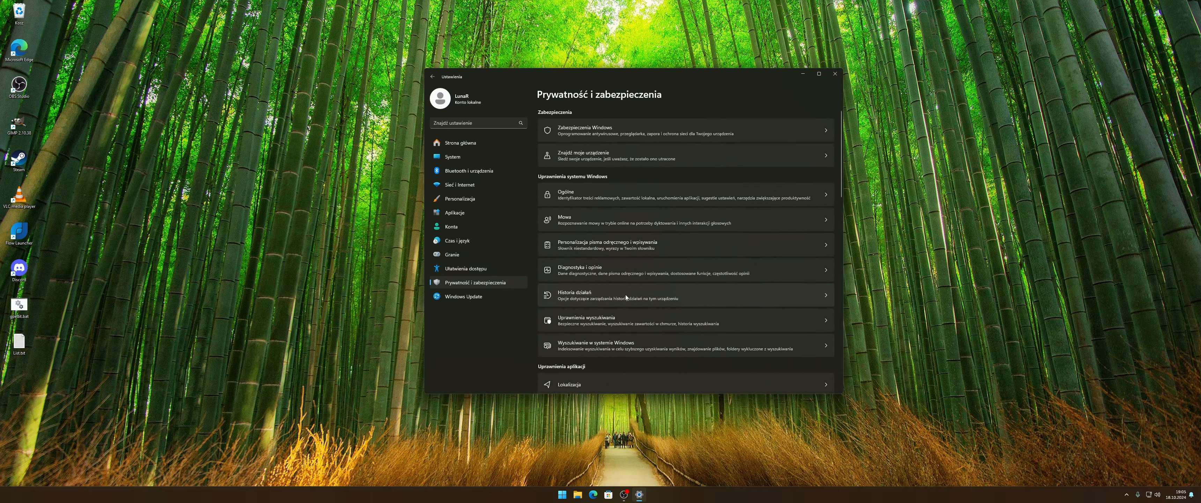
pyautogui.click(625, 295)
pyautogui.hotkey('alt', 'Left')
# - Turn off search history on this device in the search permissions (Uprawnienia wyszukiwania)
pyautogui.click(639, 319)
pyautogui.scroll(-3, 675, 293)
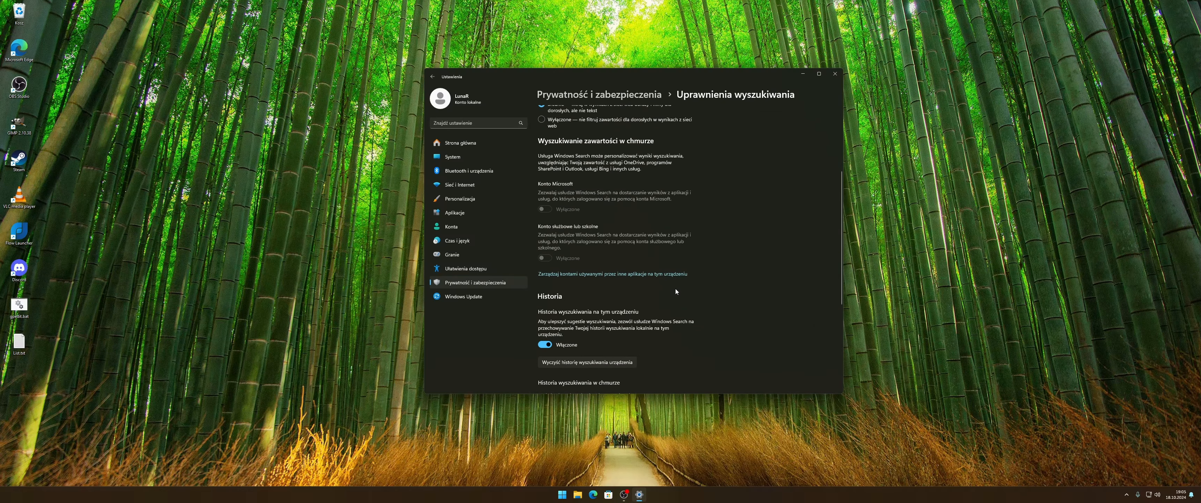
pyautogui.click(545, 344)
pyautogui.scroll(-3, 690, 308)
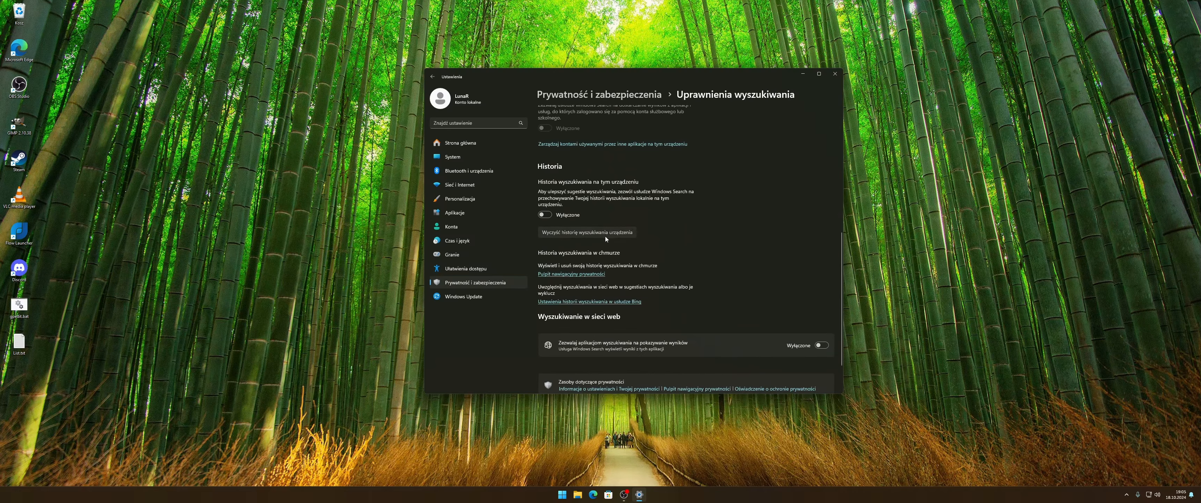
pyautogui.hotkey('alt', 'Left')
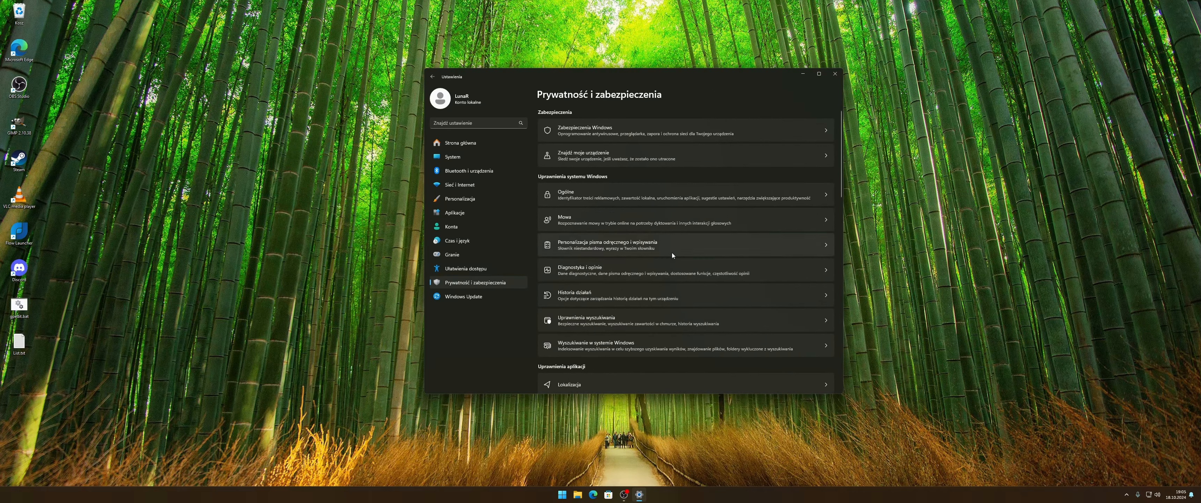
# - Review the search permissions page again and the Windows search page, including its advanced indexing options
pyautogui.scroll(-1, 671, 301)
pyautogui.click(677, 275)
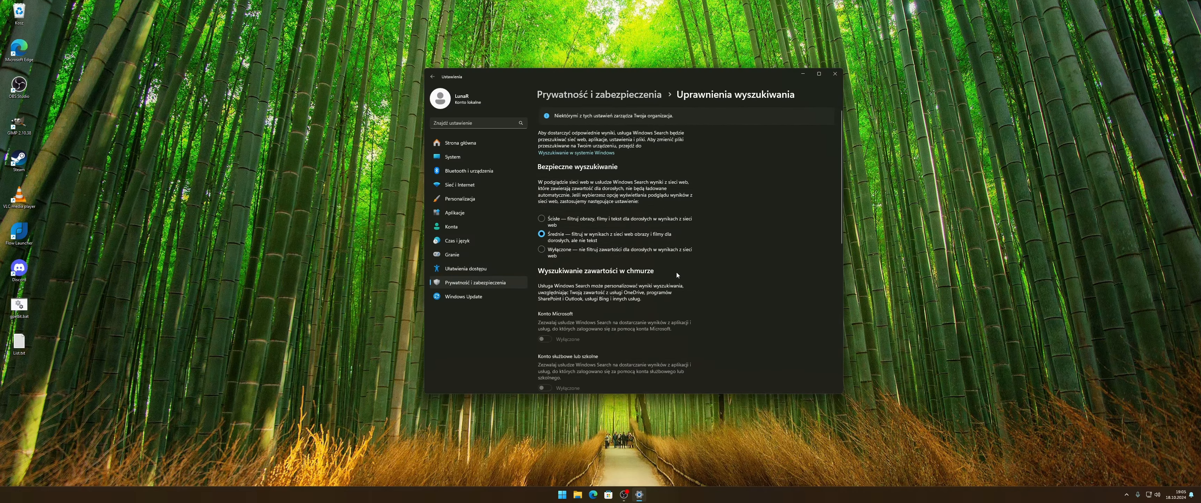
pyautogui.scroll(-5, 677, 273)
pyautogui.scroll(-2, 672, 269)
pyautogui.hotkey('alt', 'Left')
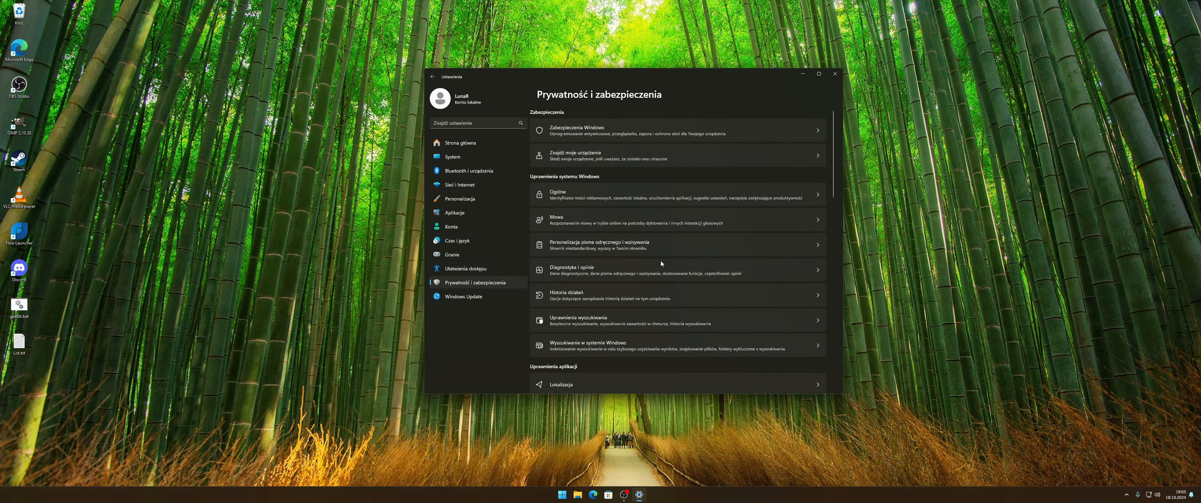
pyautogui.click(654, 353)
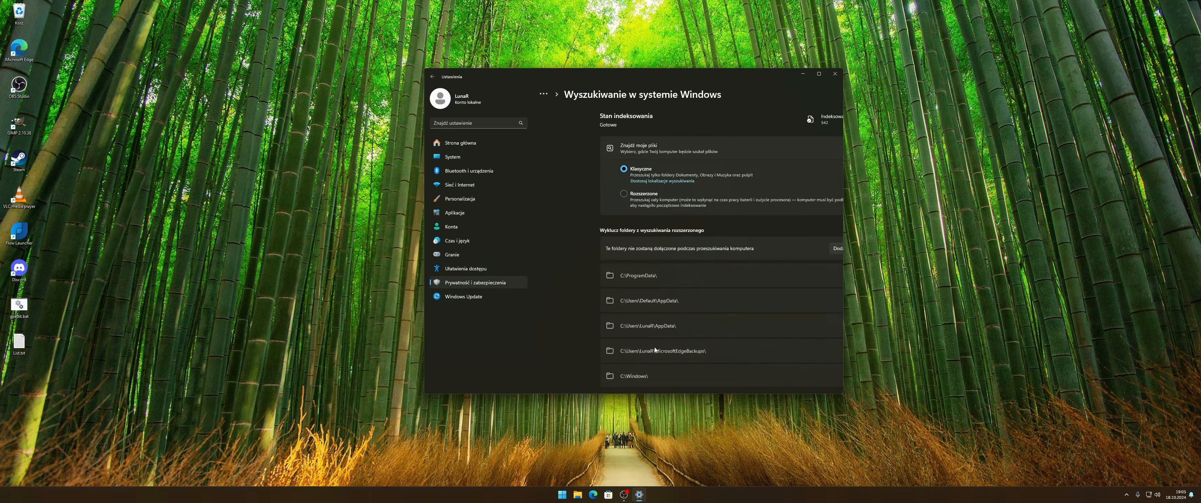
pyautogui.scroll(-2, 669, 314)
pyautogui.click(669, 316)
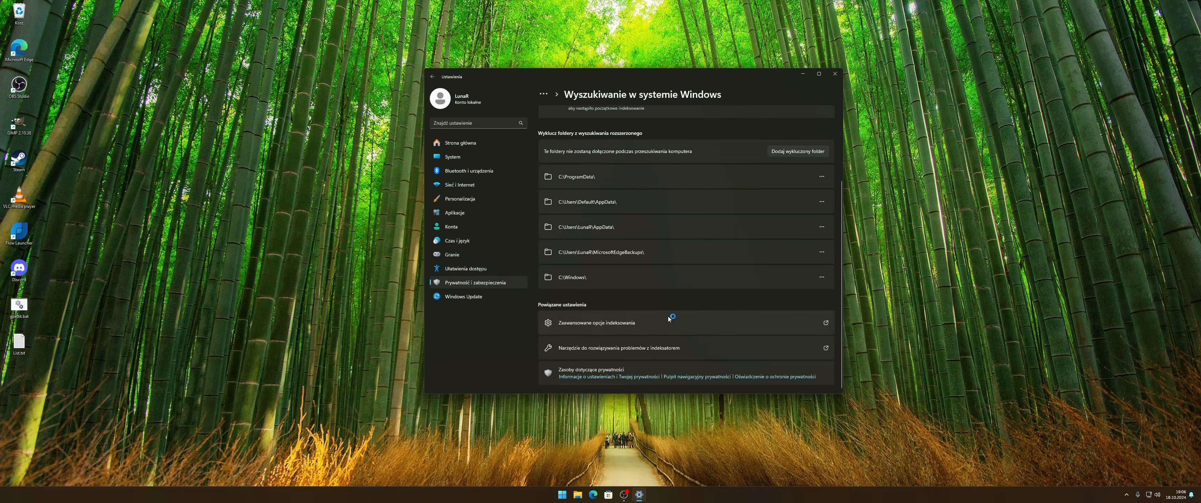
pyautogui.click(180, 25)
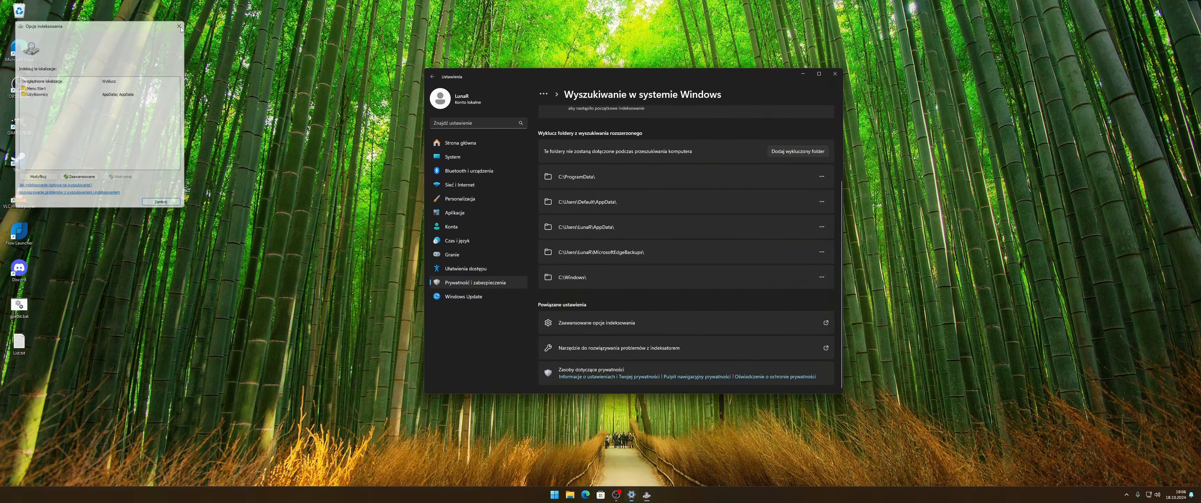
pyautogui.scroll(2, 811, 214)
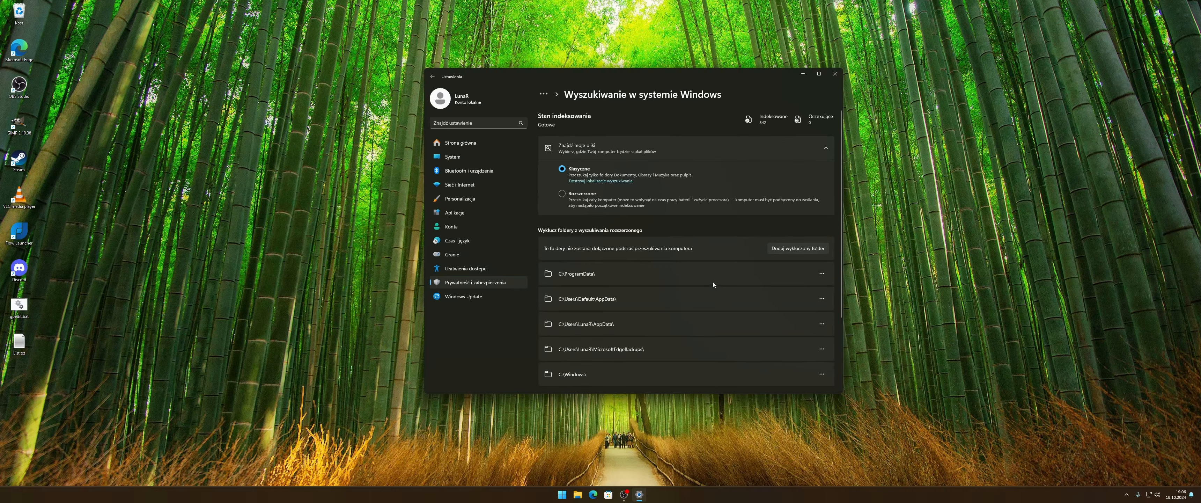
pyautogui.hotkey('alt', 'Left')
# - Look over the app permissions list in the privacy settings and close Settings
pyautogui.scroll(-4, 712, 278)
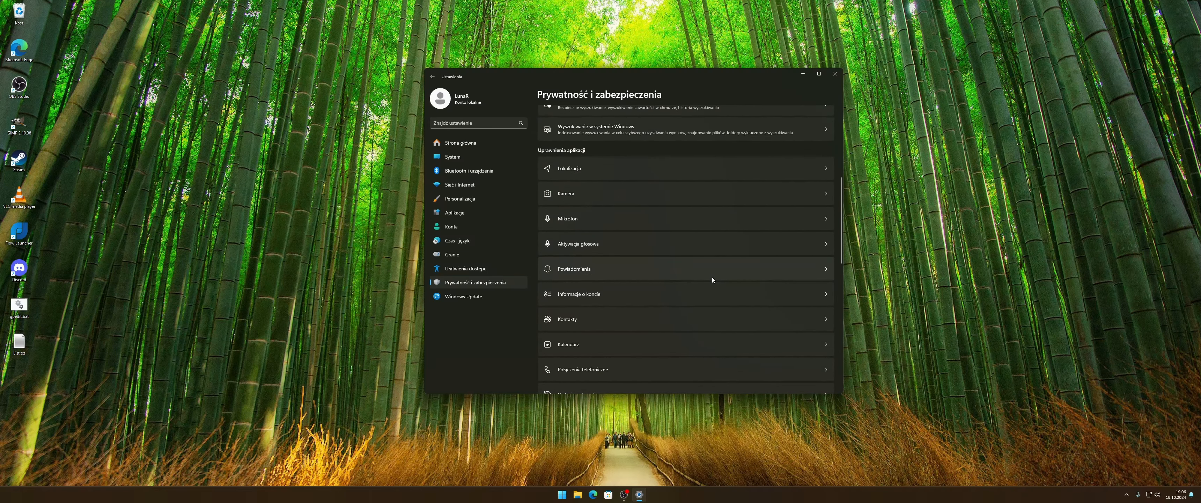
pyautogui.scroll(4, 679, 271)
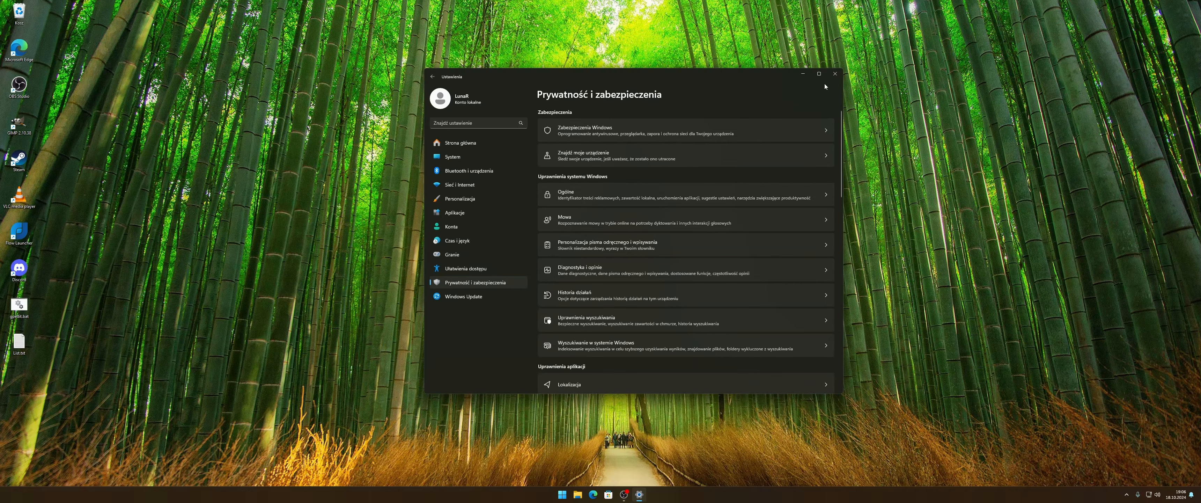
pyautogui.click(834, 75)
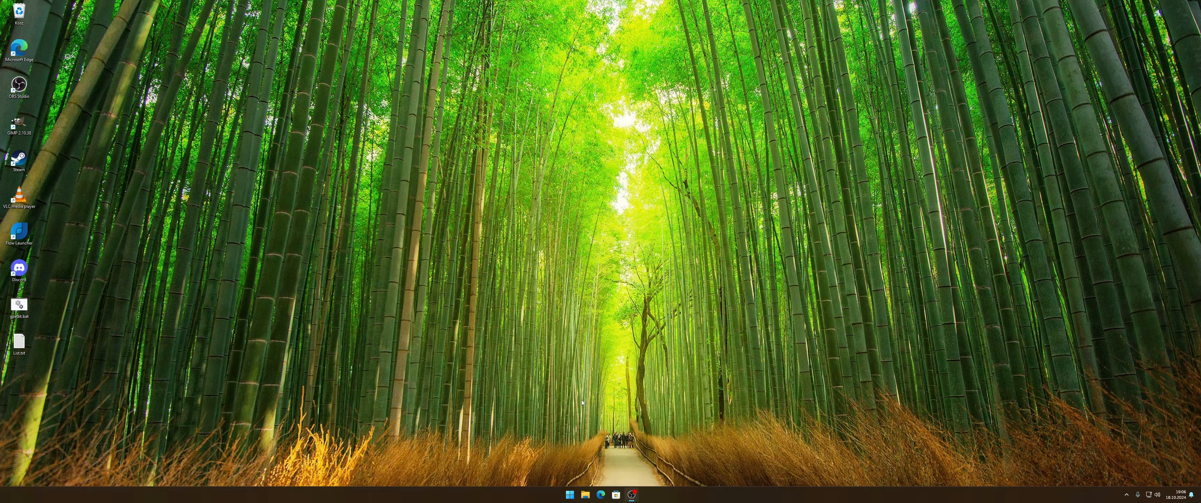
pyautogui.rightClick(693, 494)
pyautogui.click(714, 476)
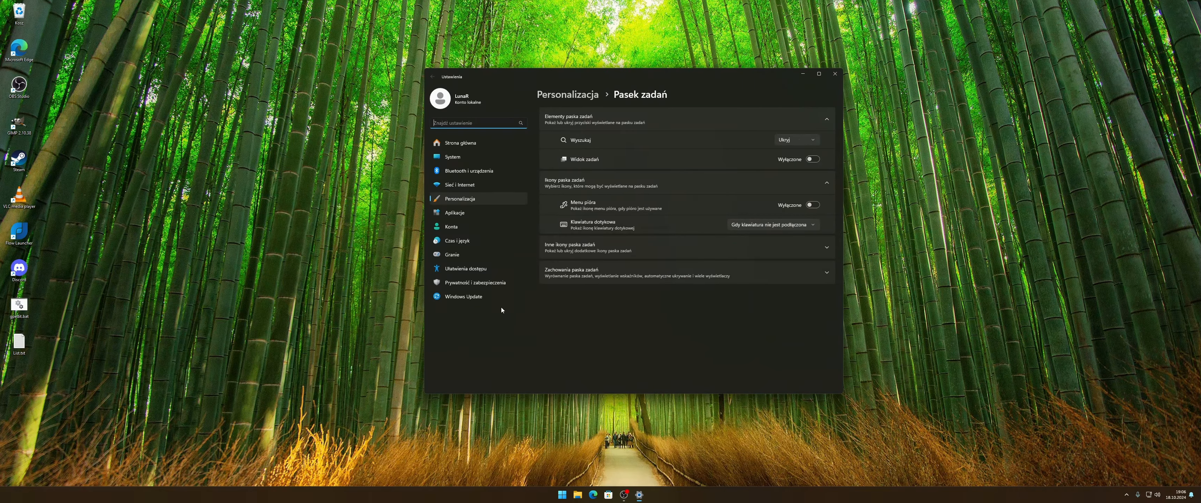
pyautogui.click(838, 77)
# - Open Task Manager (Menedżer zadań) and enlarge its window to show more of the process list
pyautogui.rightClick(759, 497)
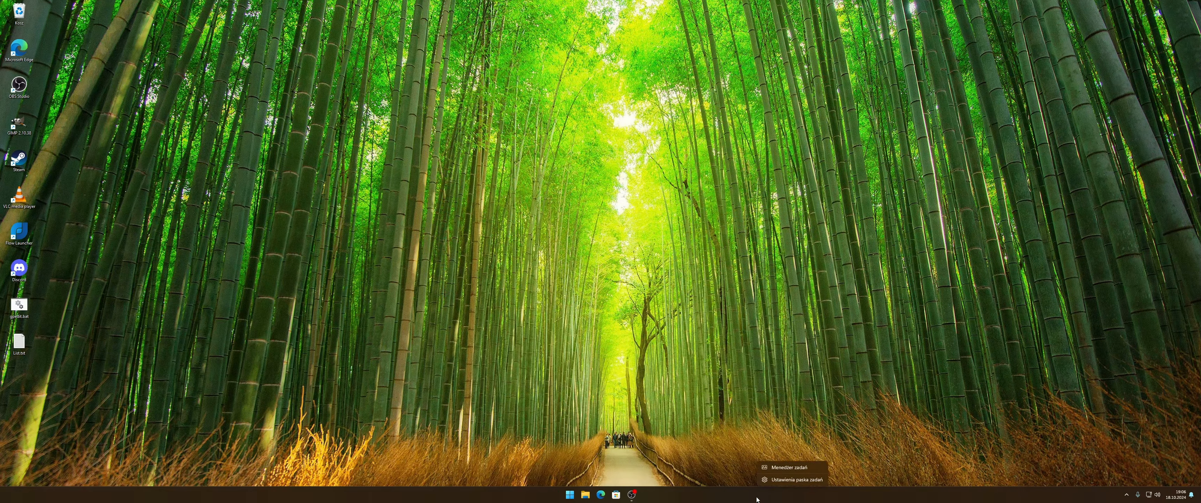
pyautogui.click(773, 468)
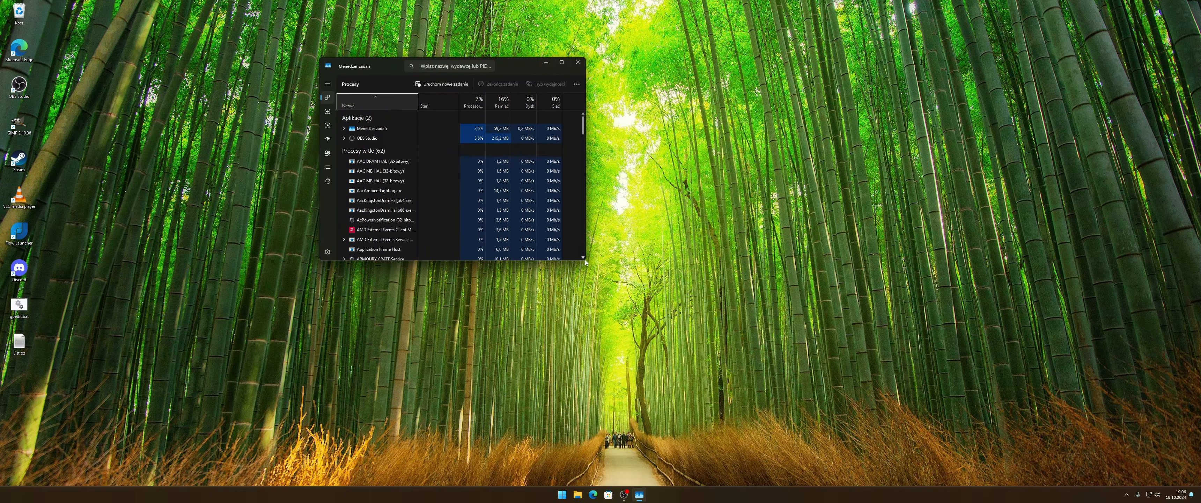
pyautogui.moveTo(586, 262); pyautogui.dragTo(924, 405)
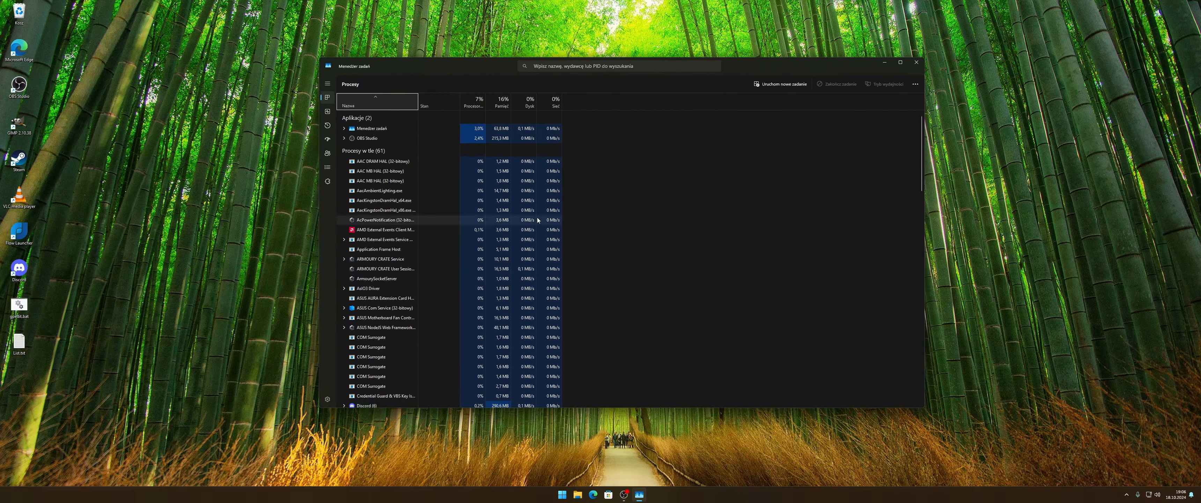
# - Examine the CPU performance page and the running background processes in Task Manager, and close it
pyautogui.click(327, 111)
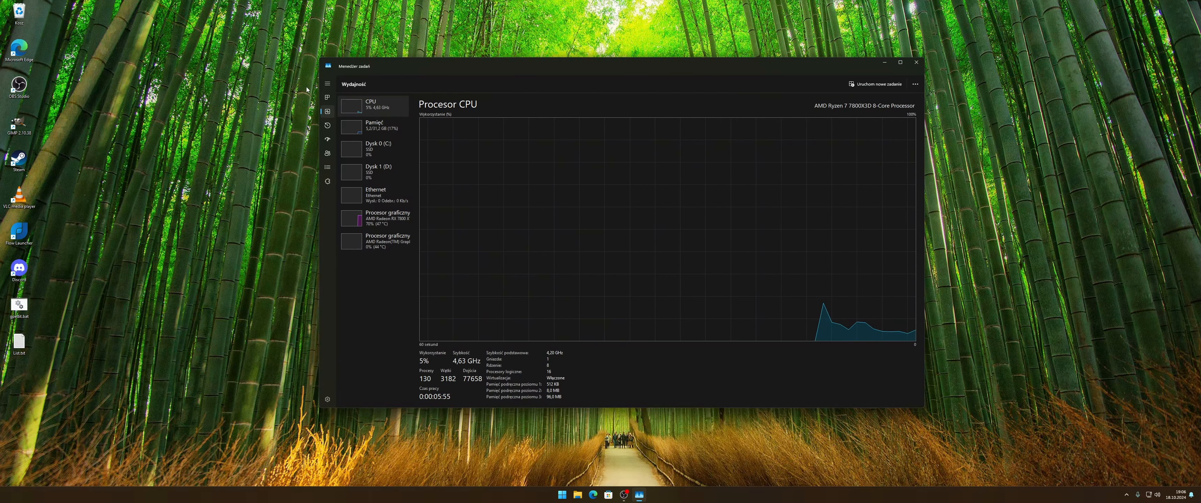
pyautogui.click(327, 97)
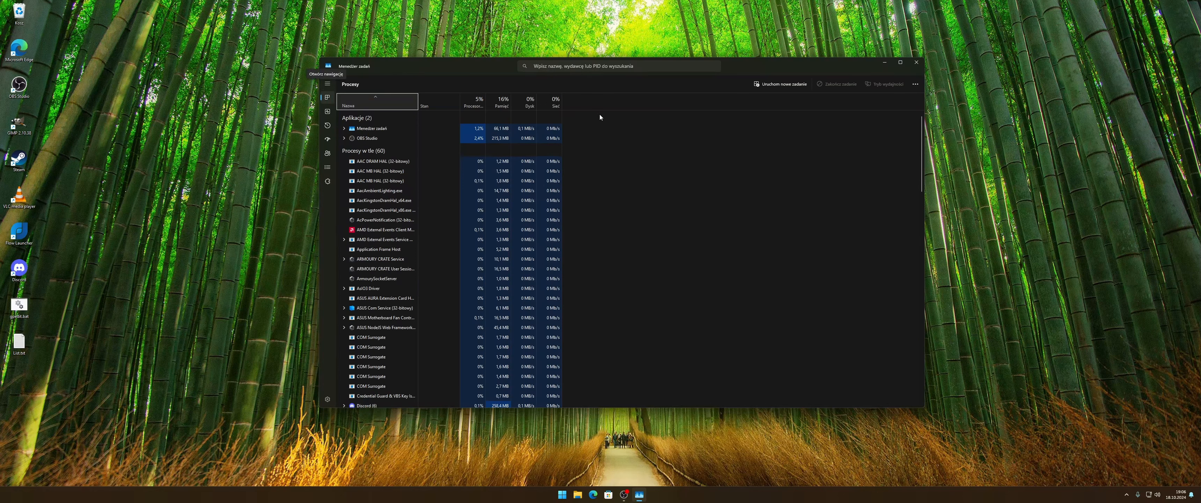
pyautogui.scroll(-2, 544, 311)
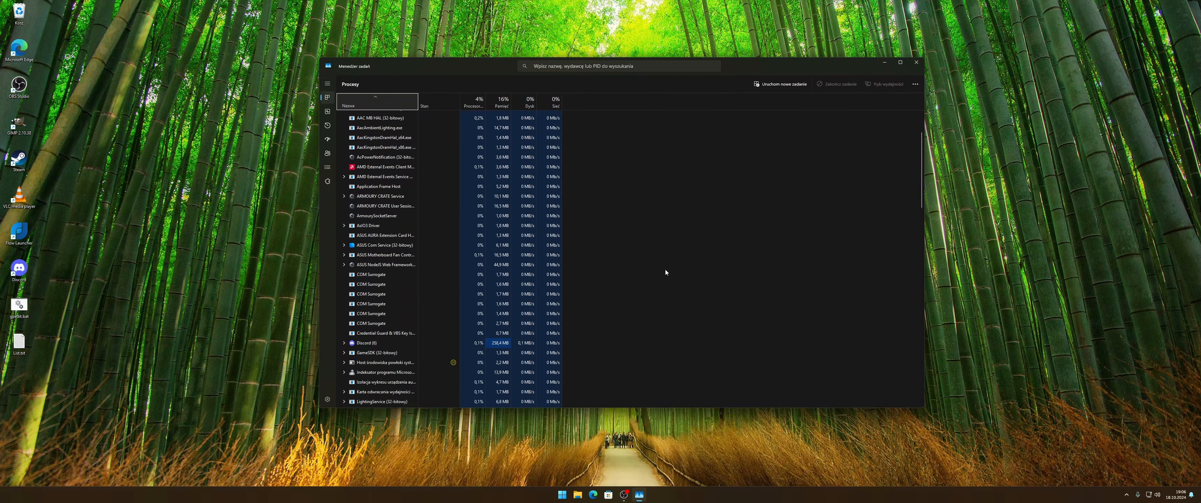
pyautogui.click(913, 52)
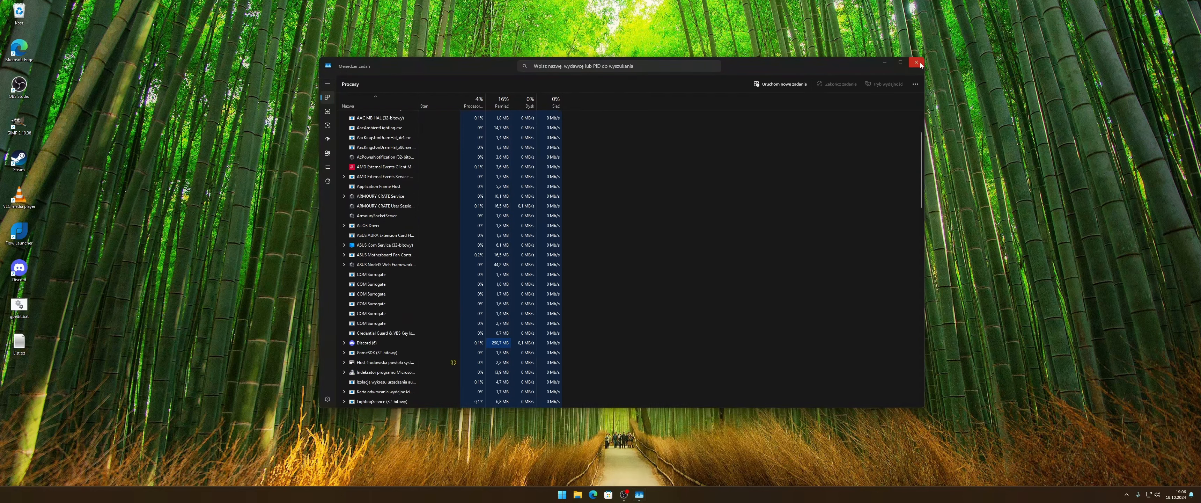
pyautogui.scroll(2, 627, 240)
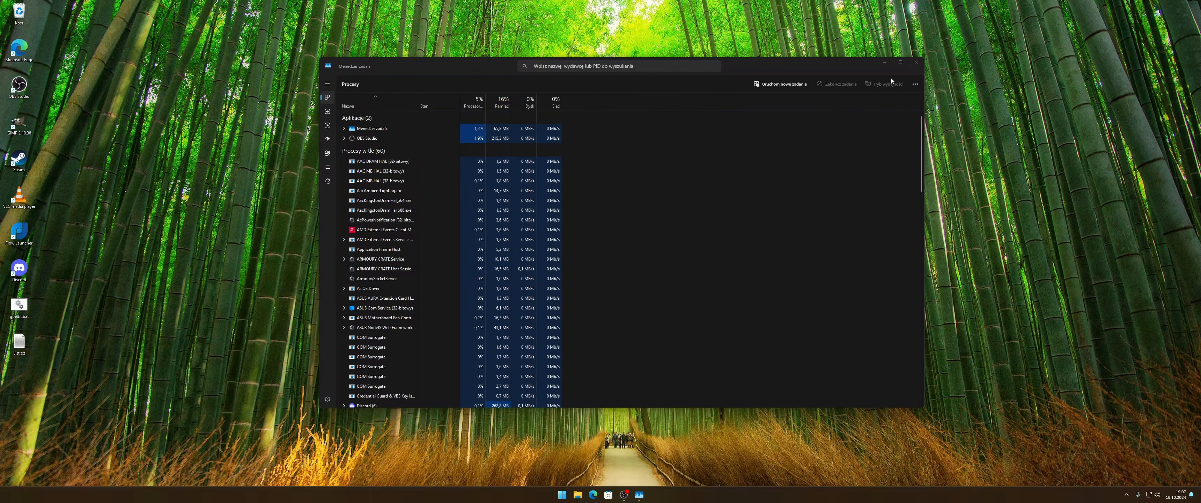
pyautogui.click(922, 67)
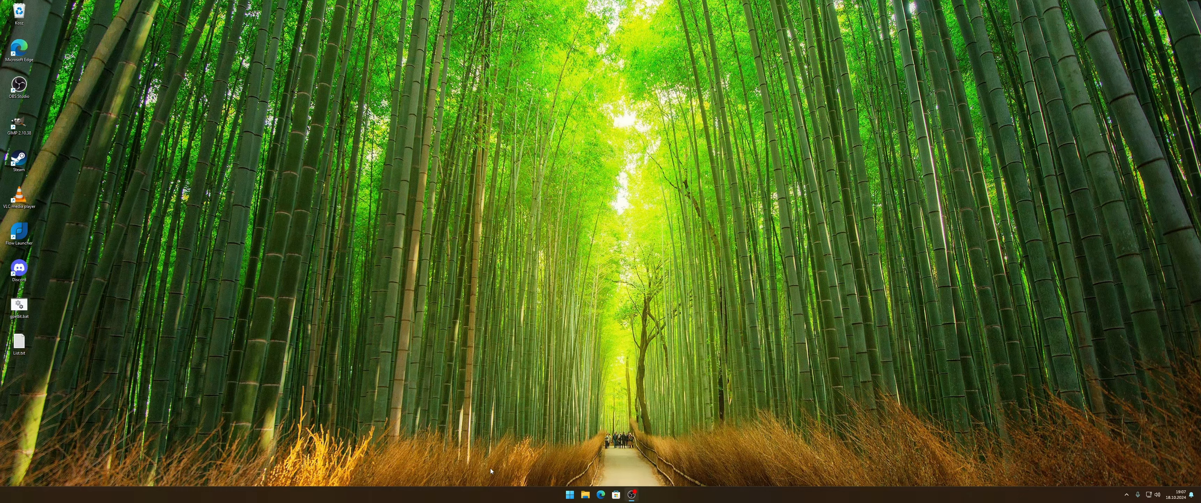
# - Delete the batch file and the file directly beneath it from the desktop
pyautogui.moveTo(120, 379); pyautogui.dragTo(2, 295)
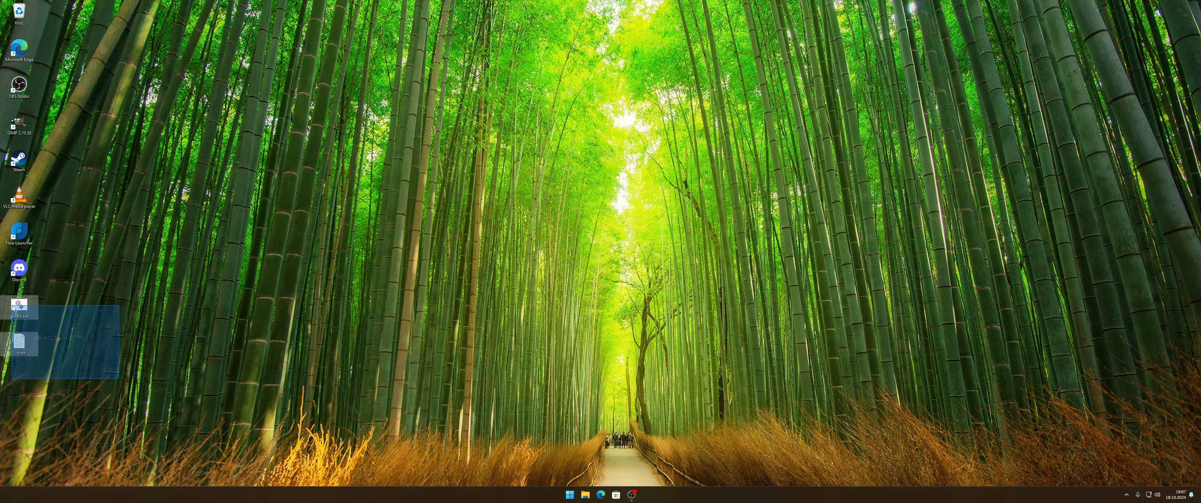
pyautogui.press('Delete')
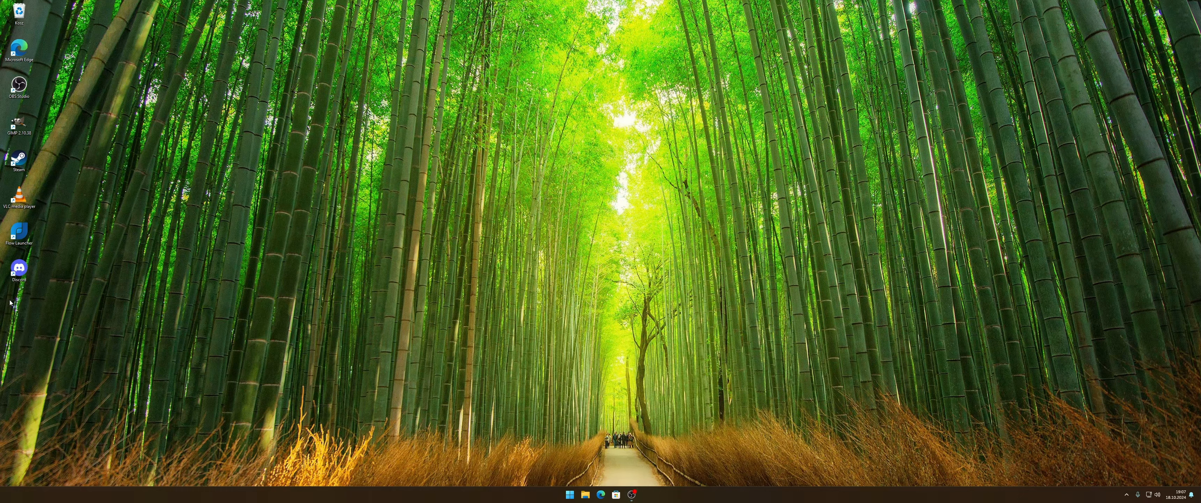